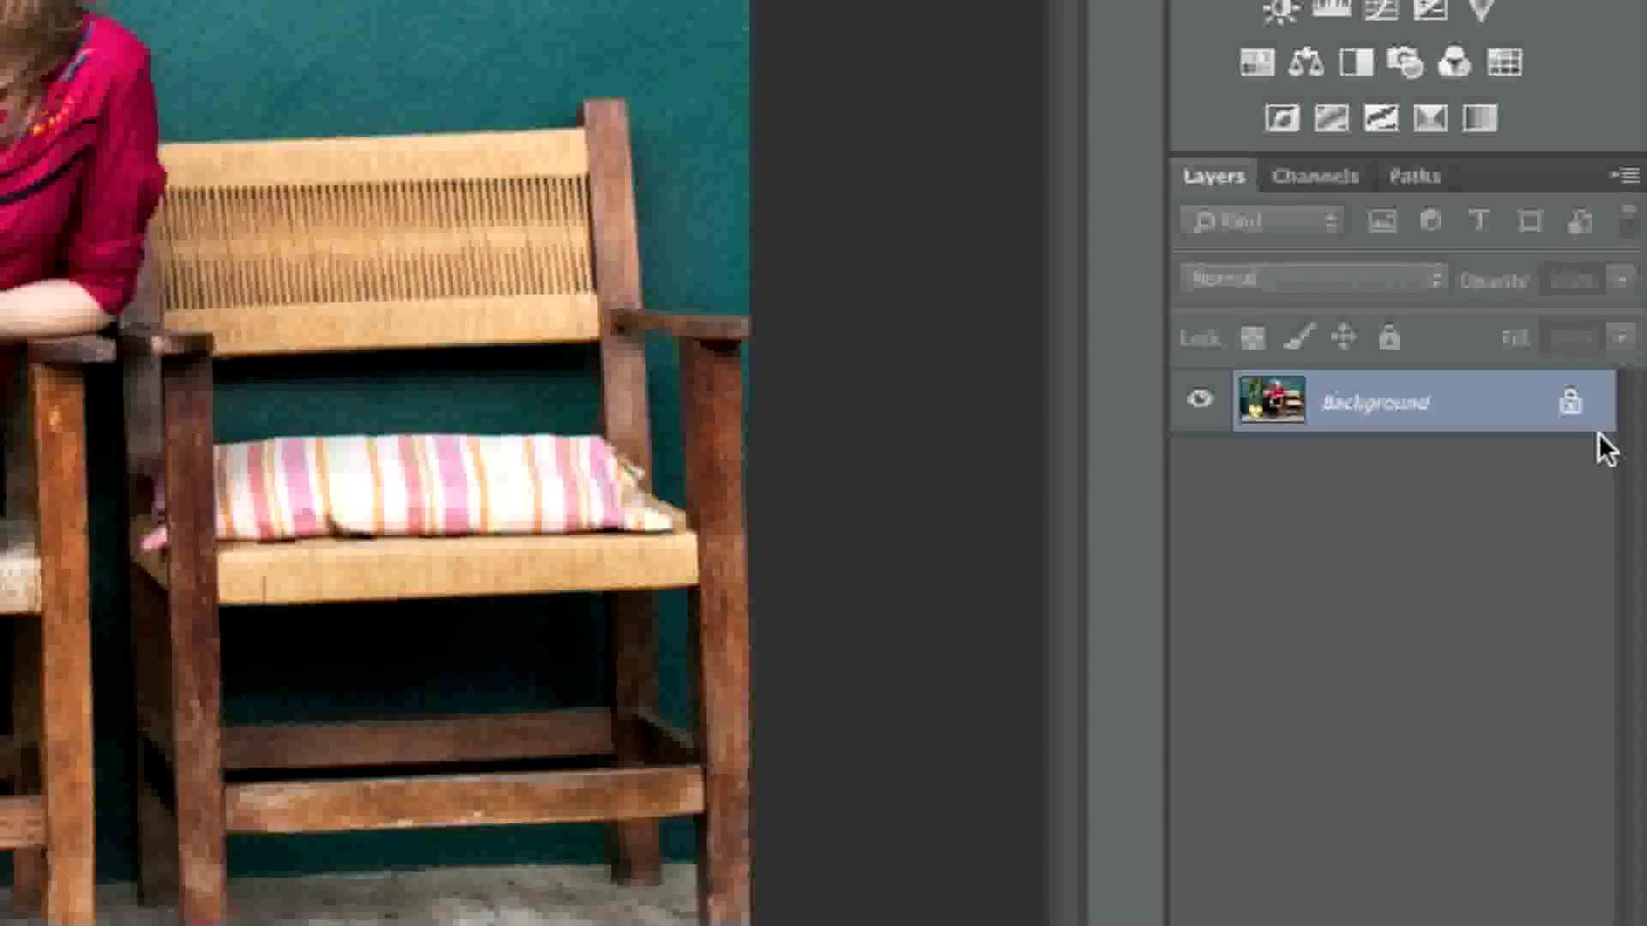
# Convert the locked Background into an unlocked, editable layer named Layer 0
pyautogui.doubleClick(1527, 420)
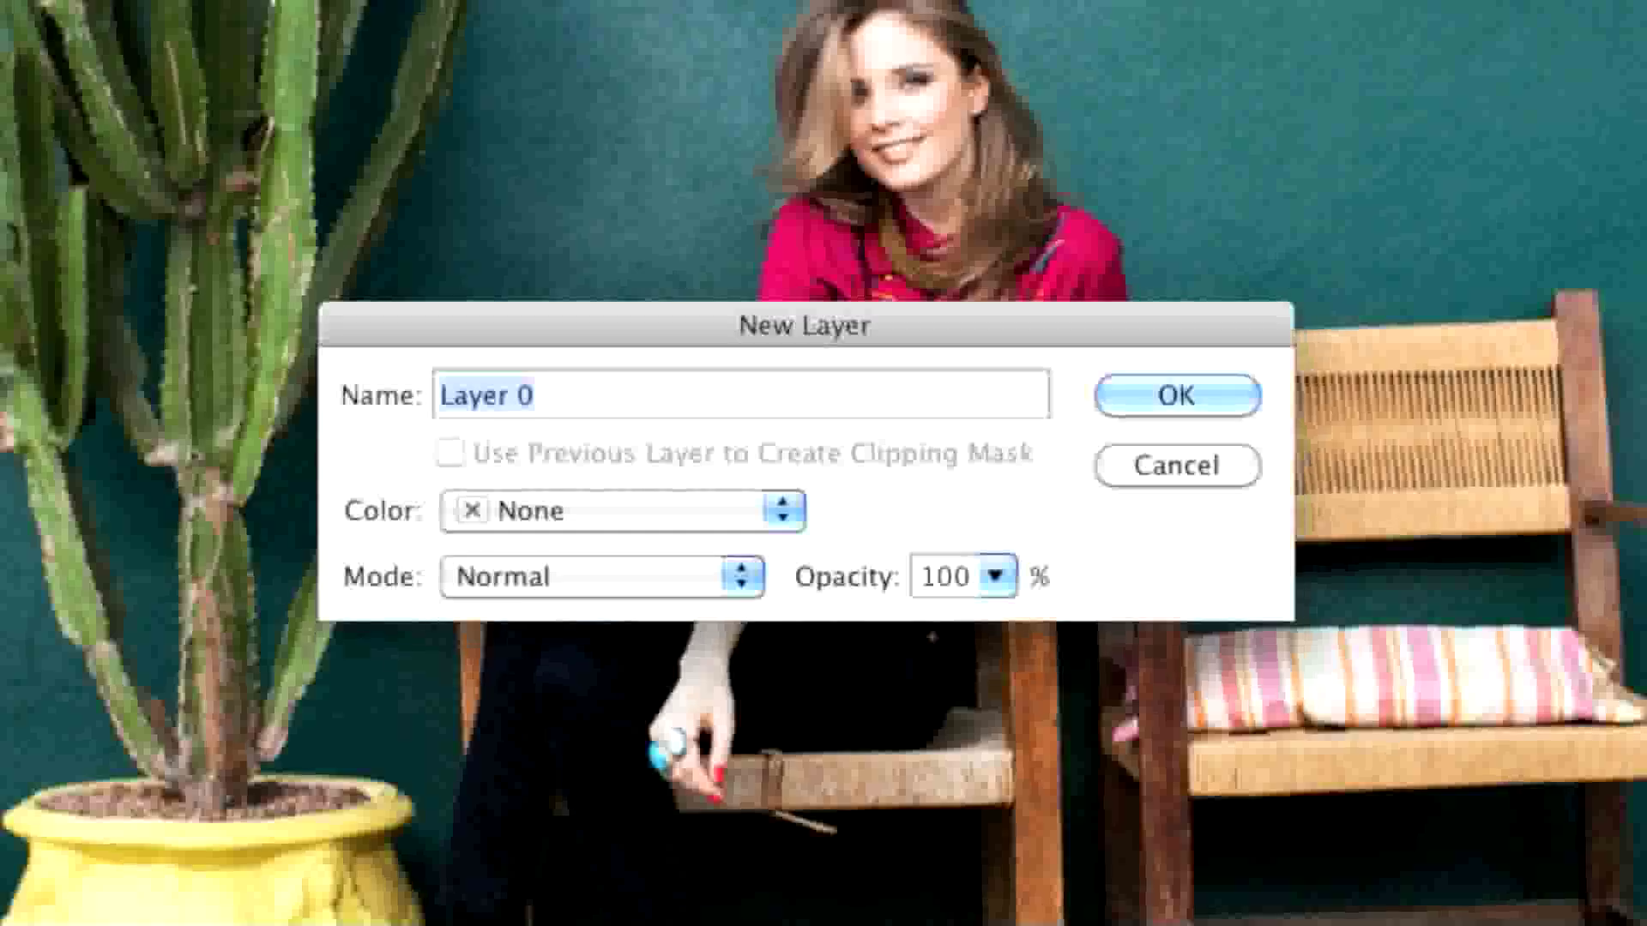
pyautogui.click(1185, 387)
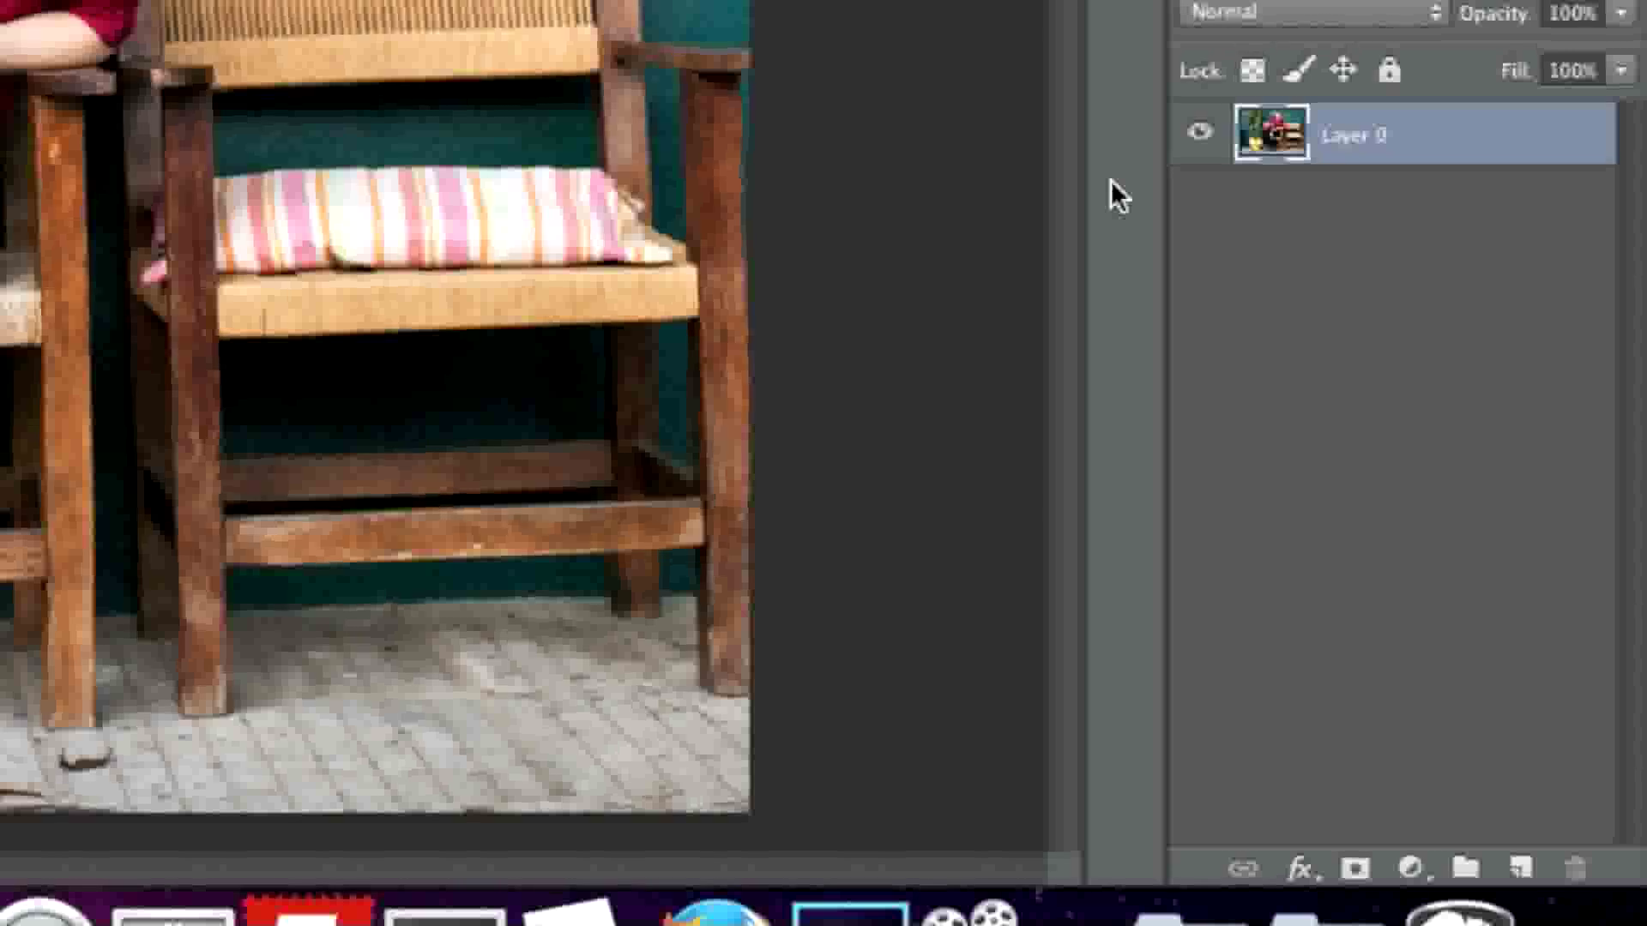
pyautogui.click(1413, 869)
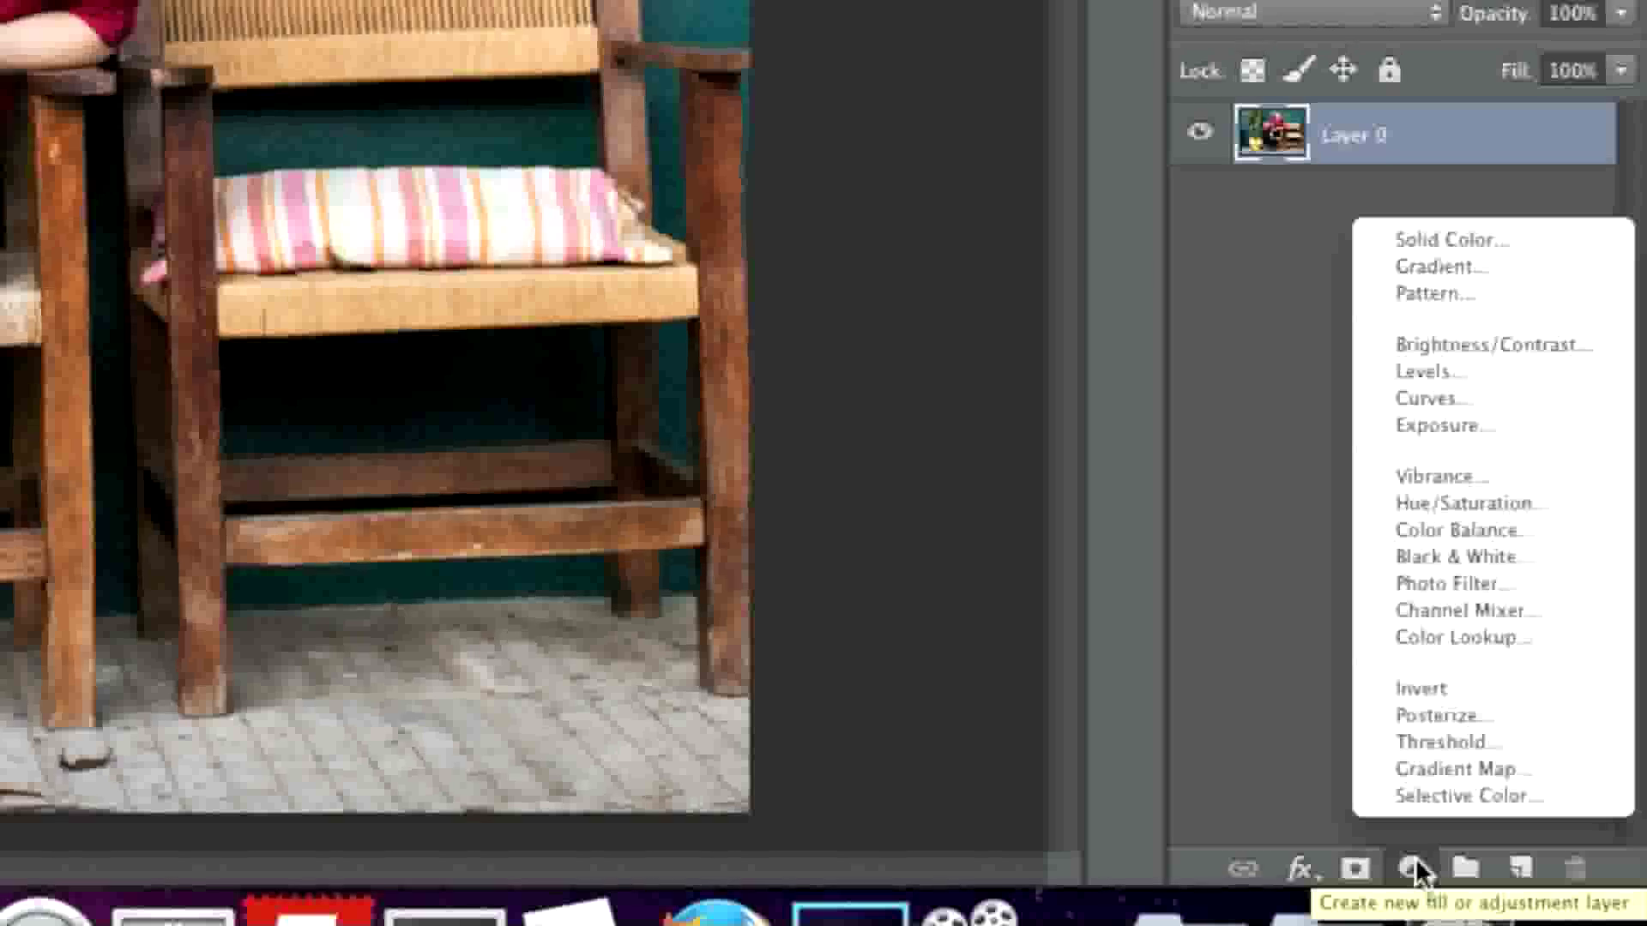
# Add a Hue/Saturation adjustment layer named Hue/Saturation 1 with Colorize turned on
pyautogui.keyDown('alt'); pyautogui.click(1458, 505); pyautogui.keyUp('alt')
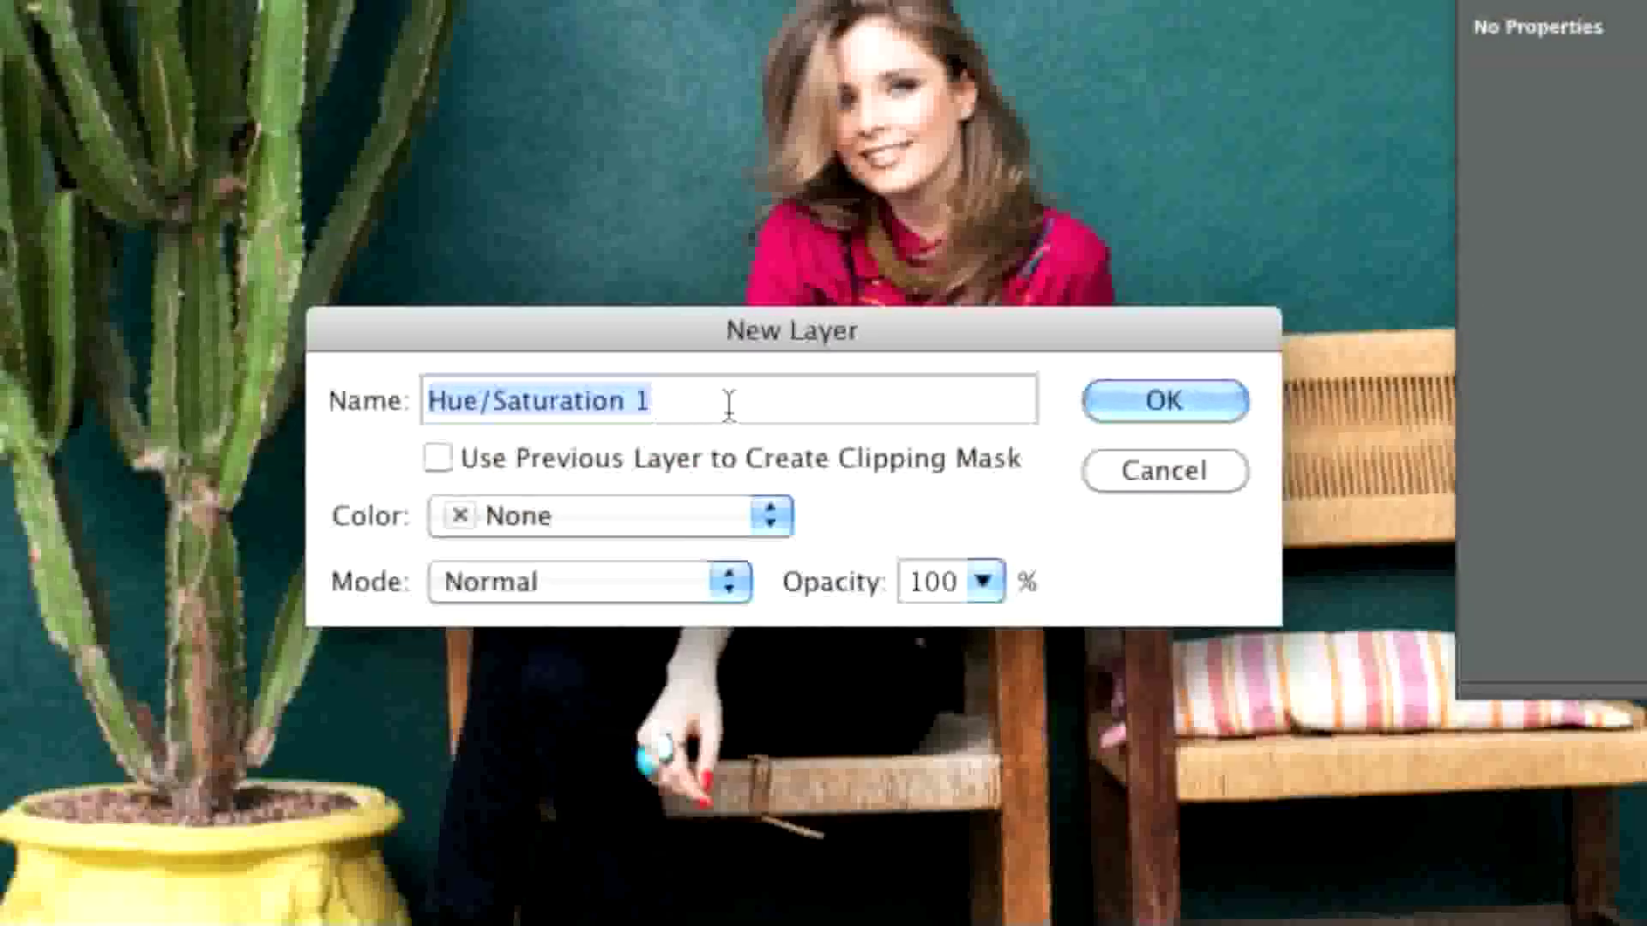
pyautogui.click(1155, 403)
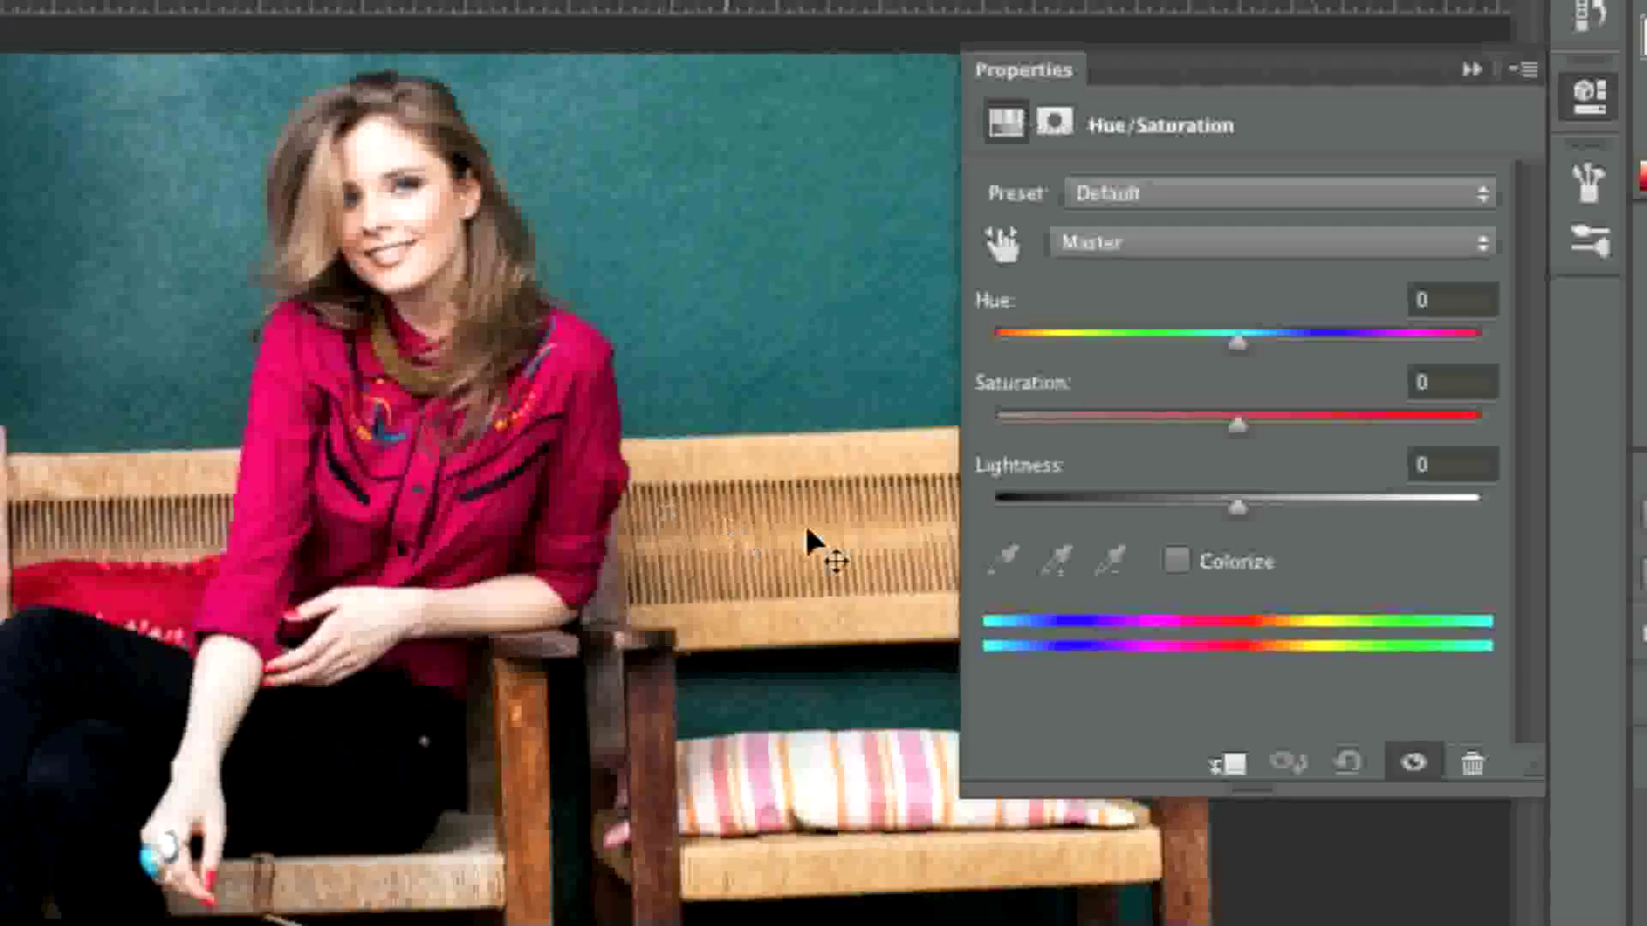
pyautogui.click(1180, 568)
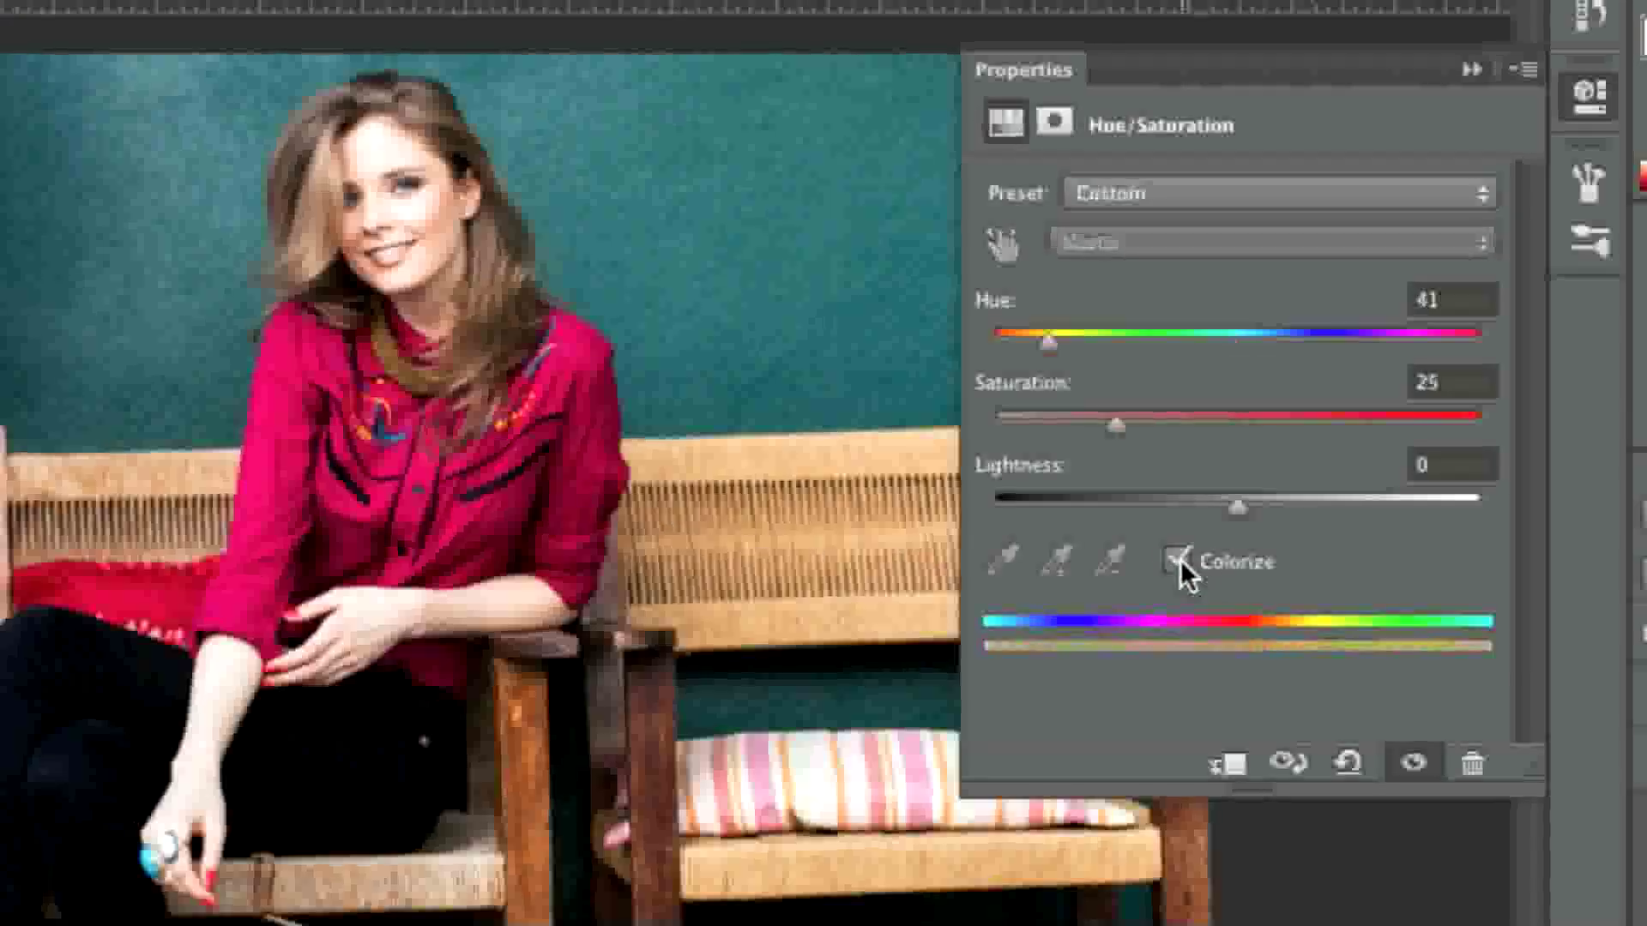
# Set the colorize tint to Hue 17, Saturation 50 and Lightness -16 for sepia
pyautogui.moveTo(1058, 334); pyautogui.dragTo(1014, 345)
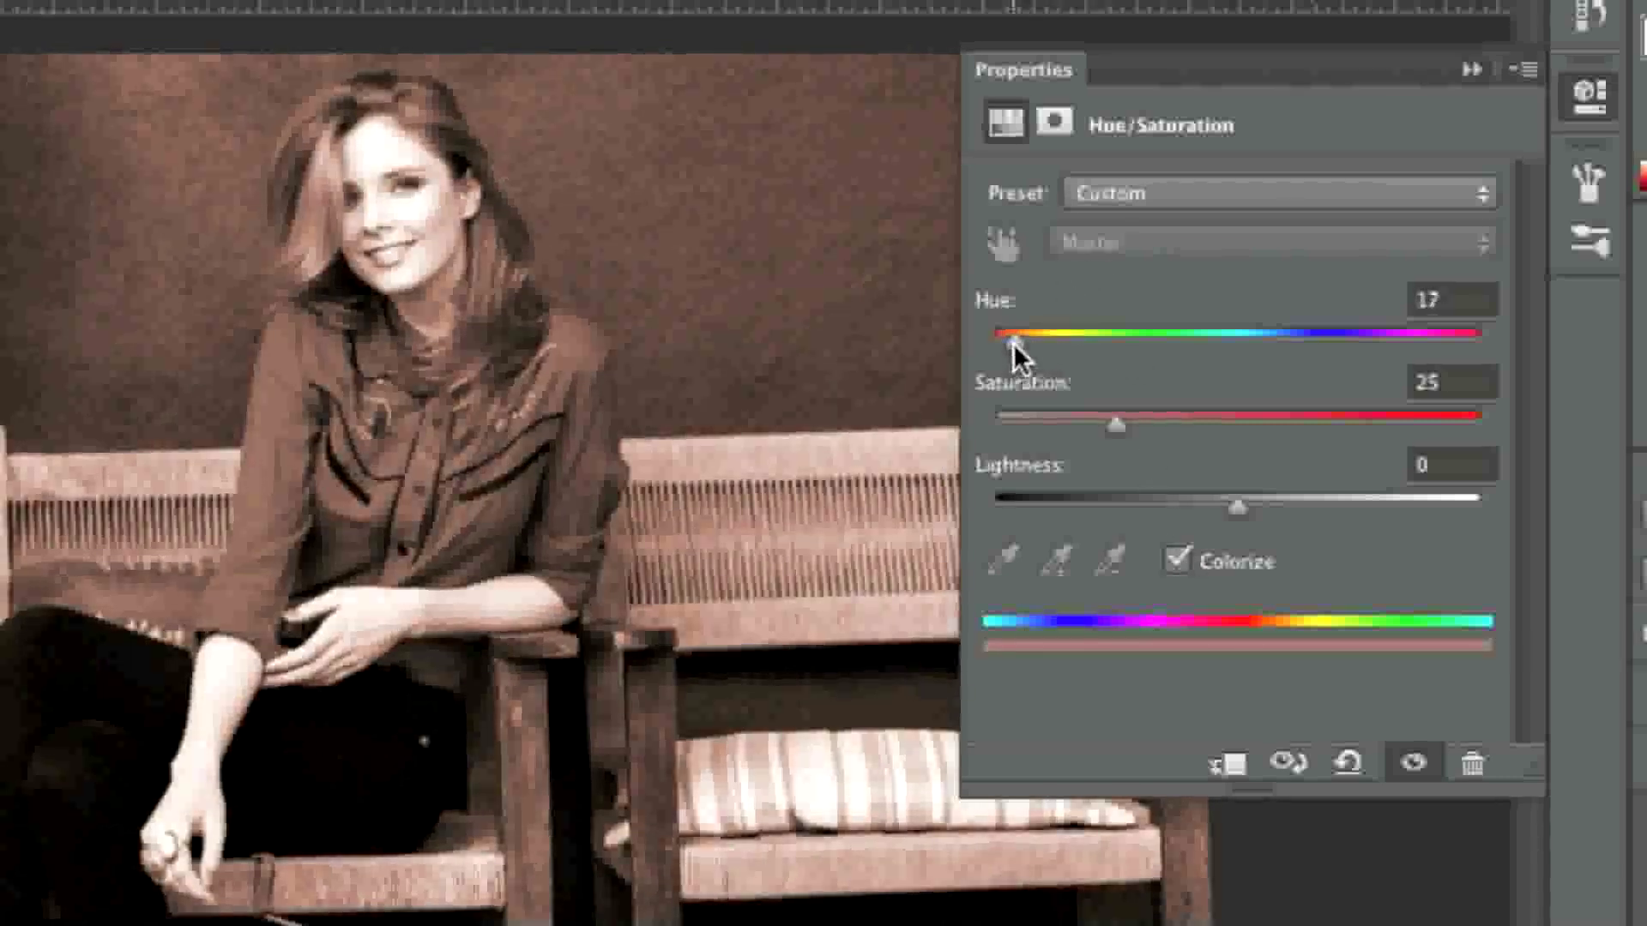
pyautogui.moveTo(1115, 425); pyautogui.dragTo(1236, 426)
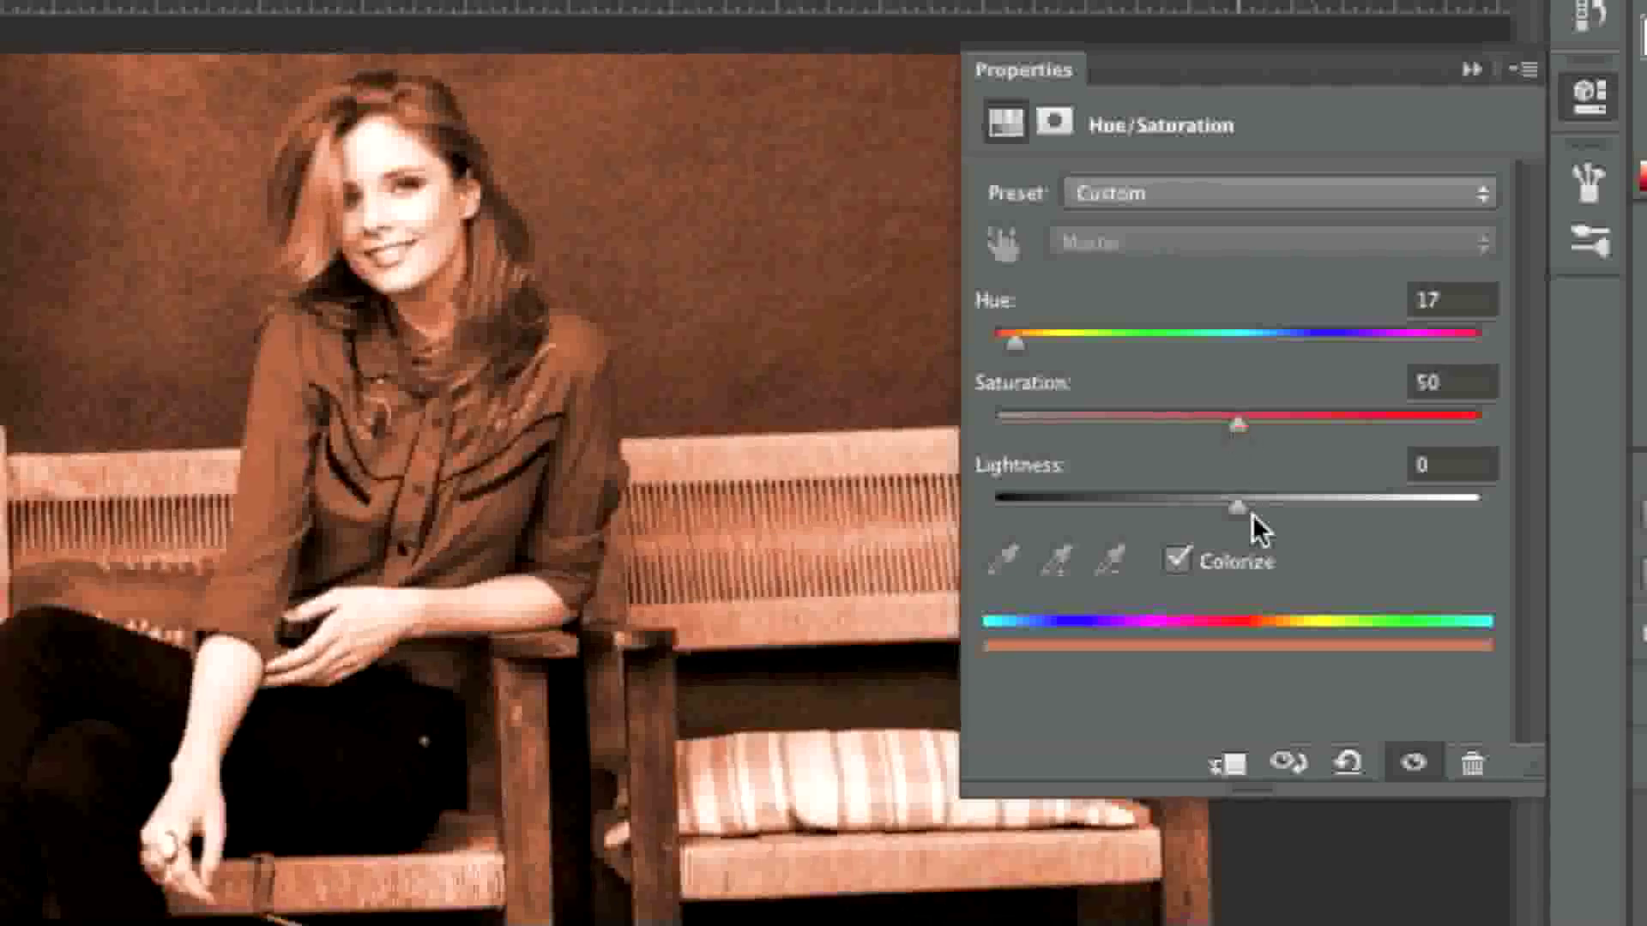
pyautogui.moveTo(1238, 511); pyautogui.dragTo(1198, 512)
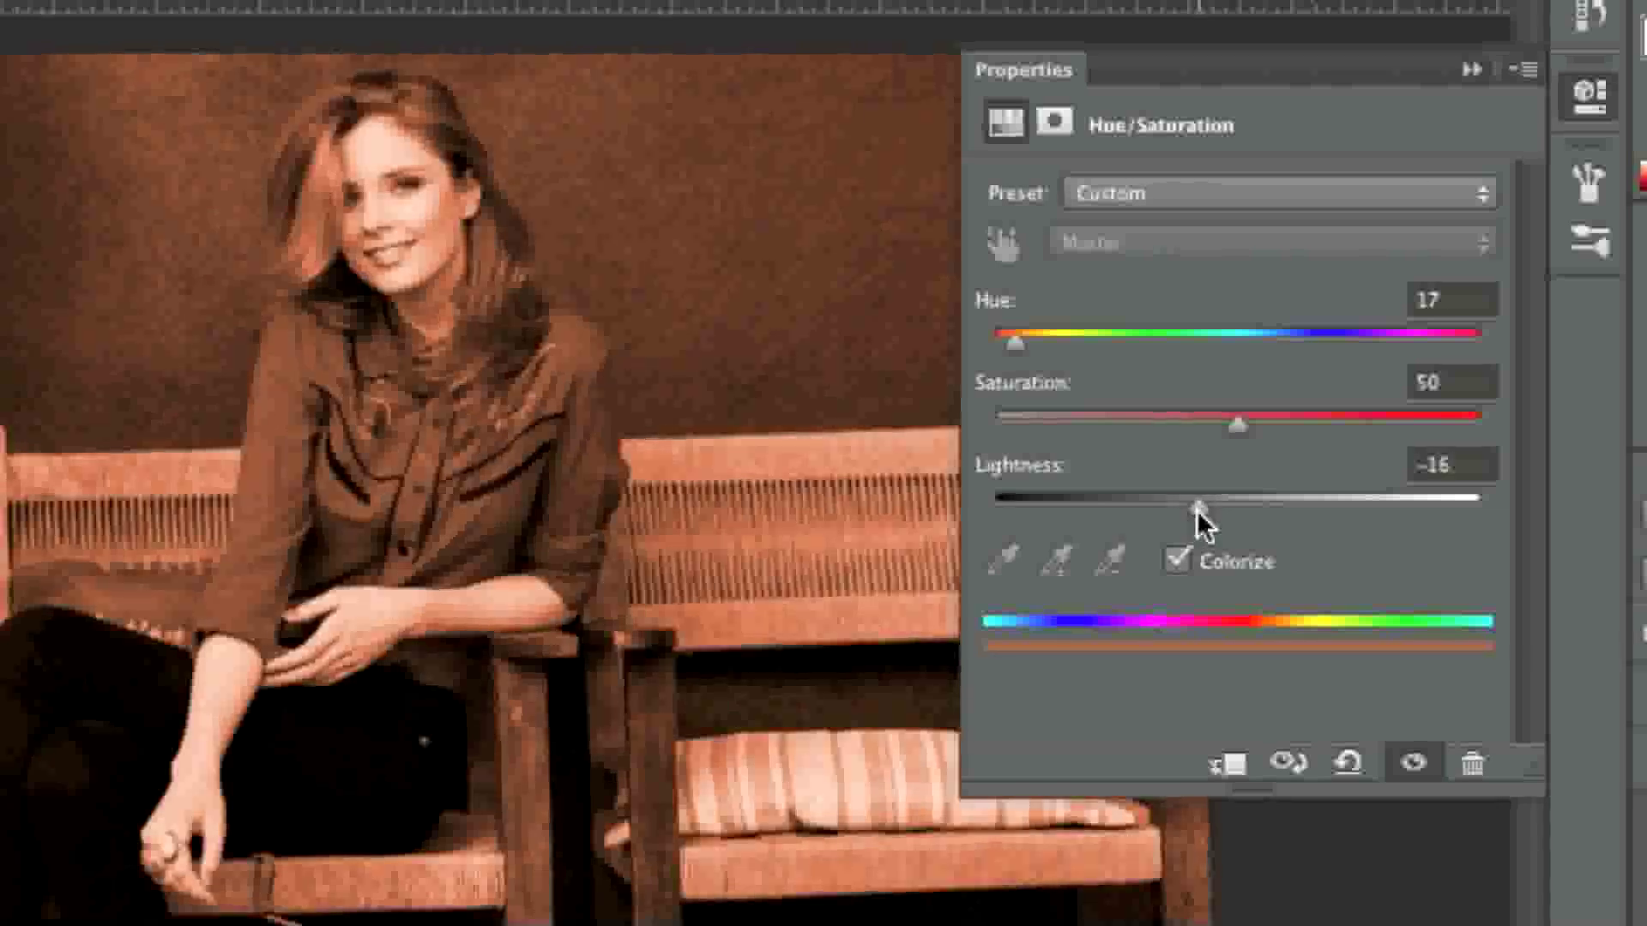
pyautogui.click(1474, 67)
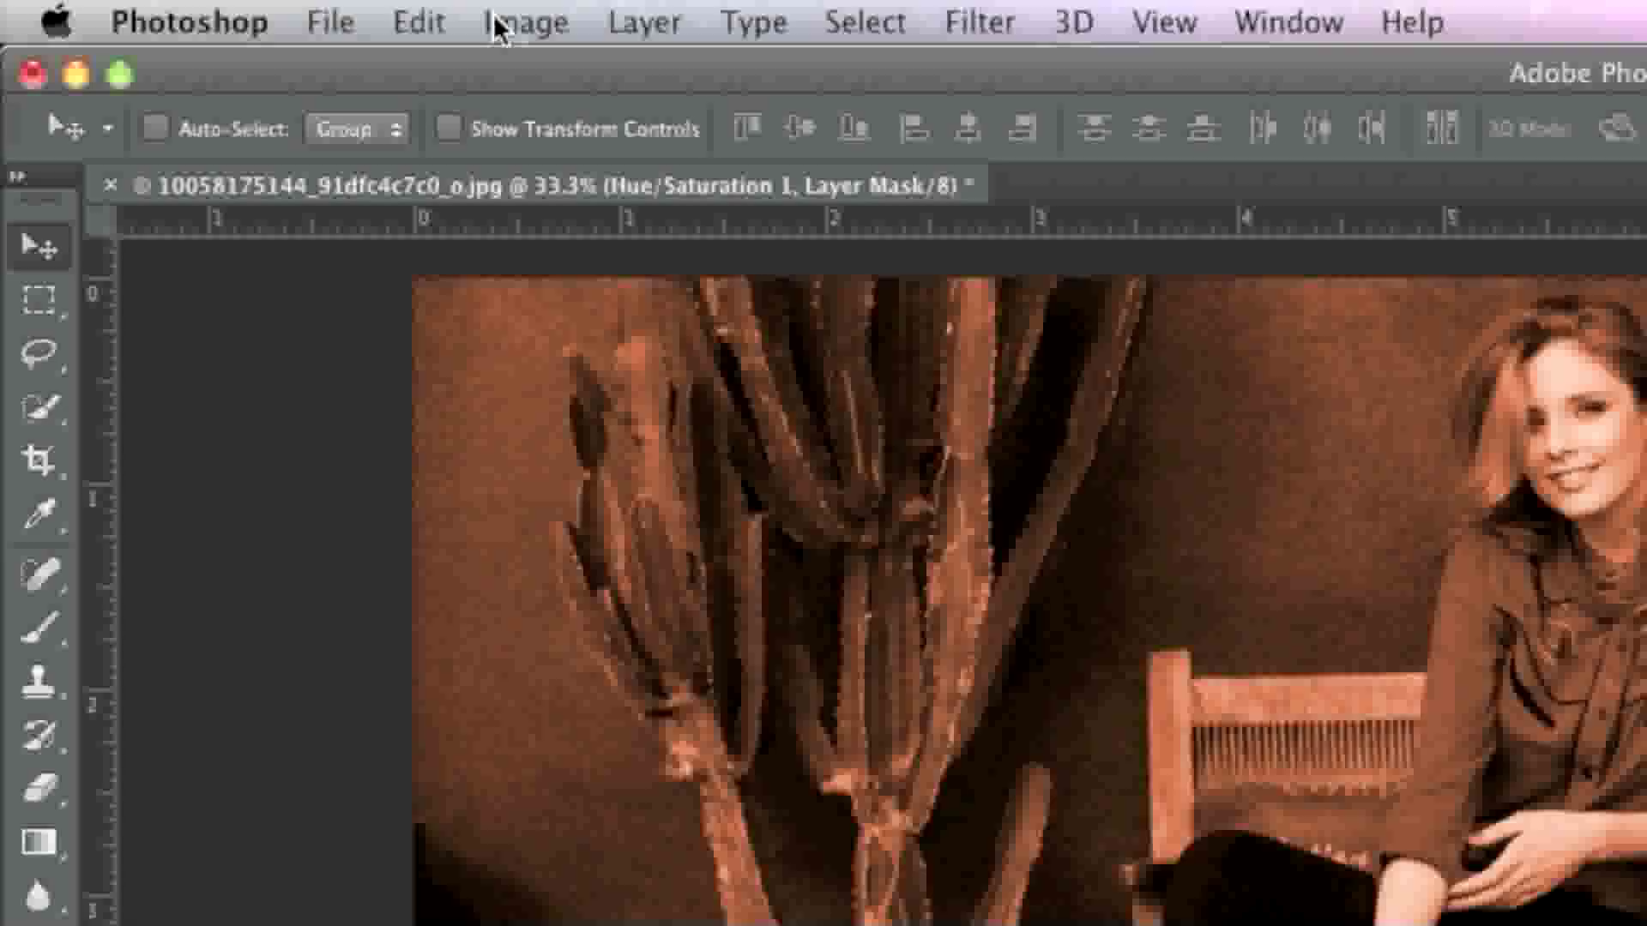
# Fill the Hue/Saturation 1 mask with black using Edit > Fill to hide the tint
pyautogui.click(419, 22)
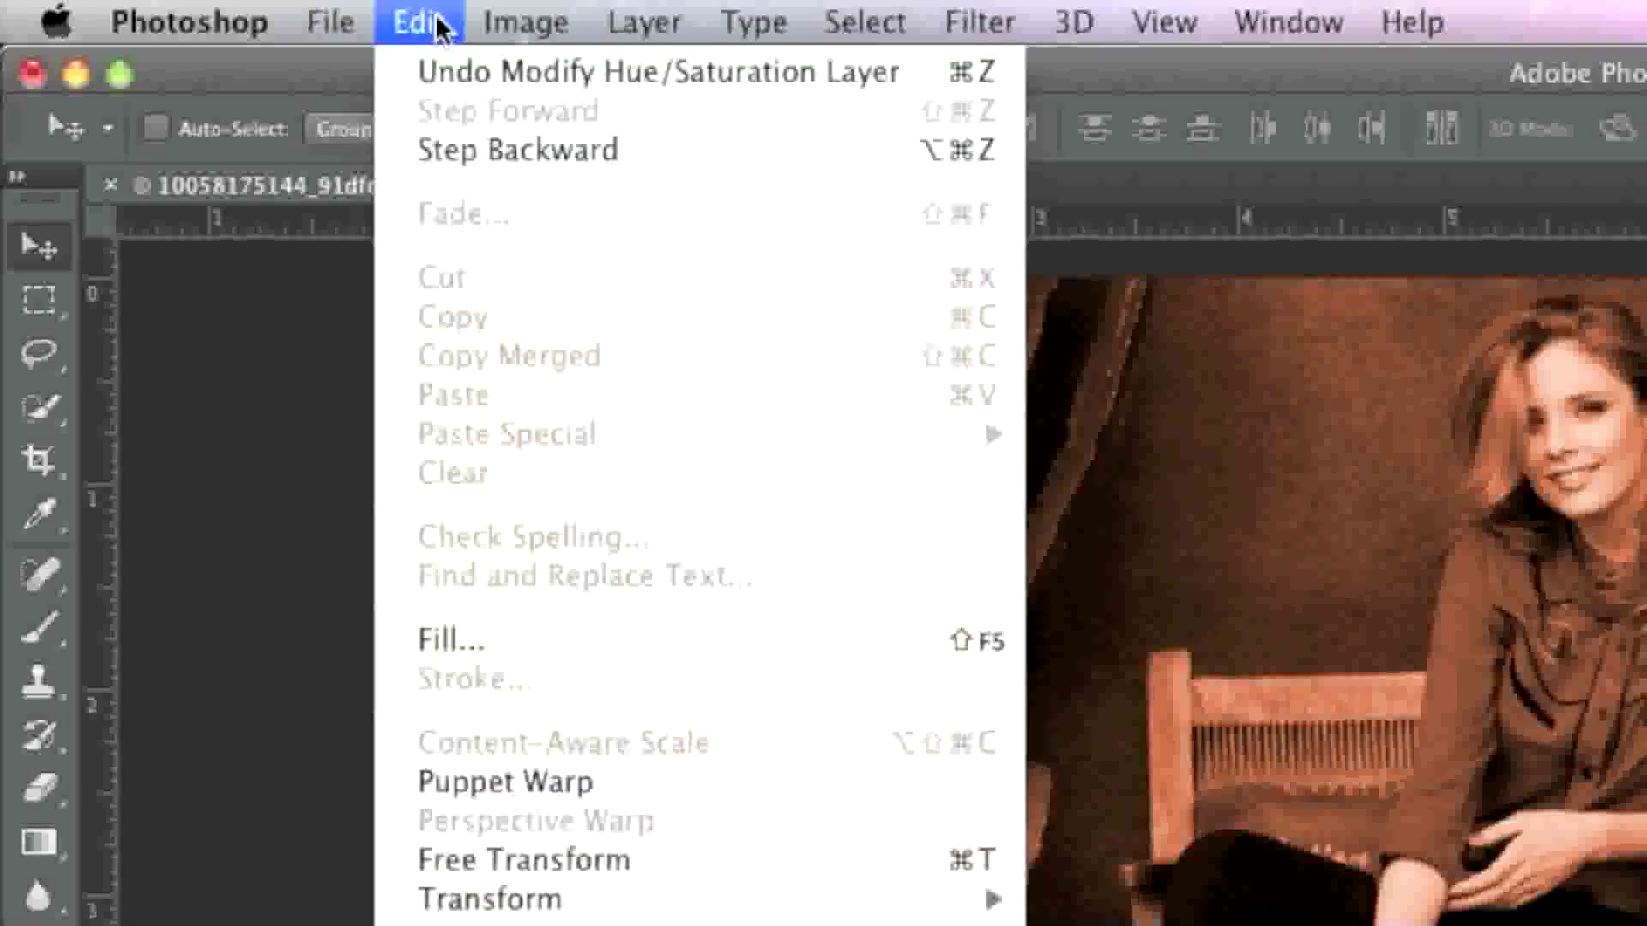
pyautogui.click(492, 643)
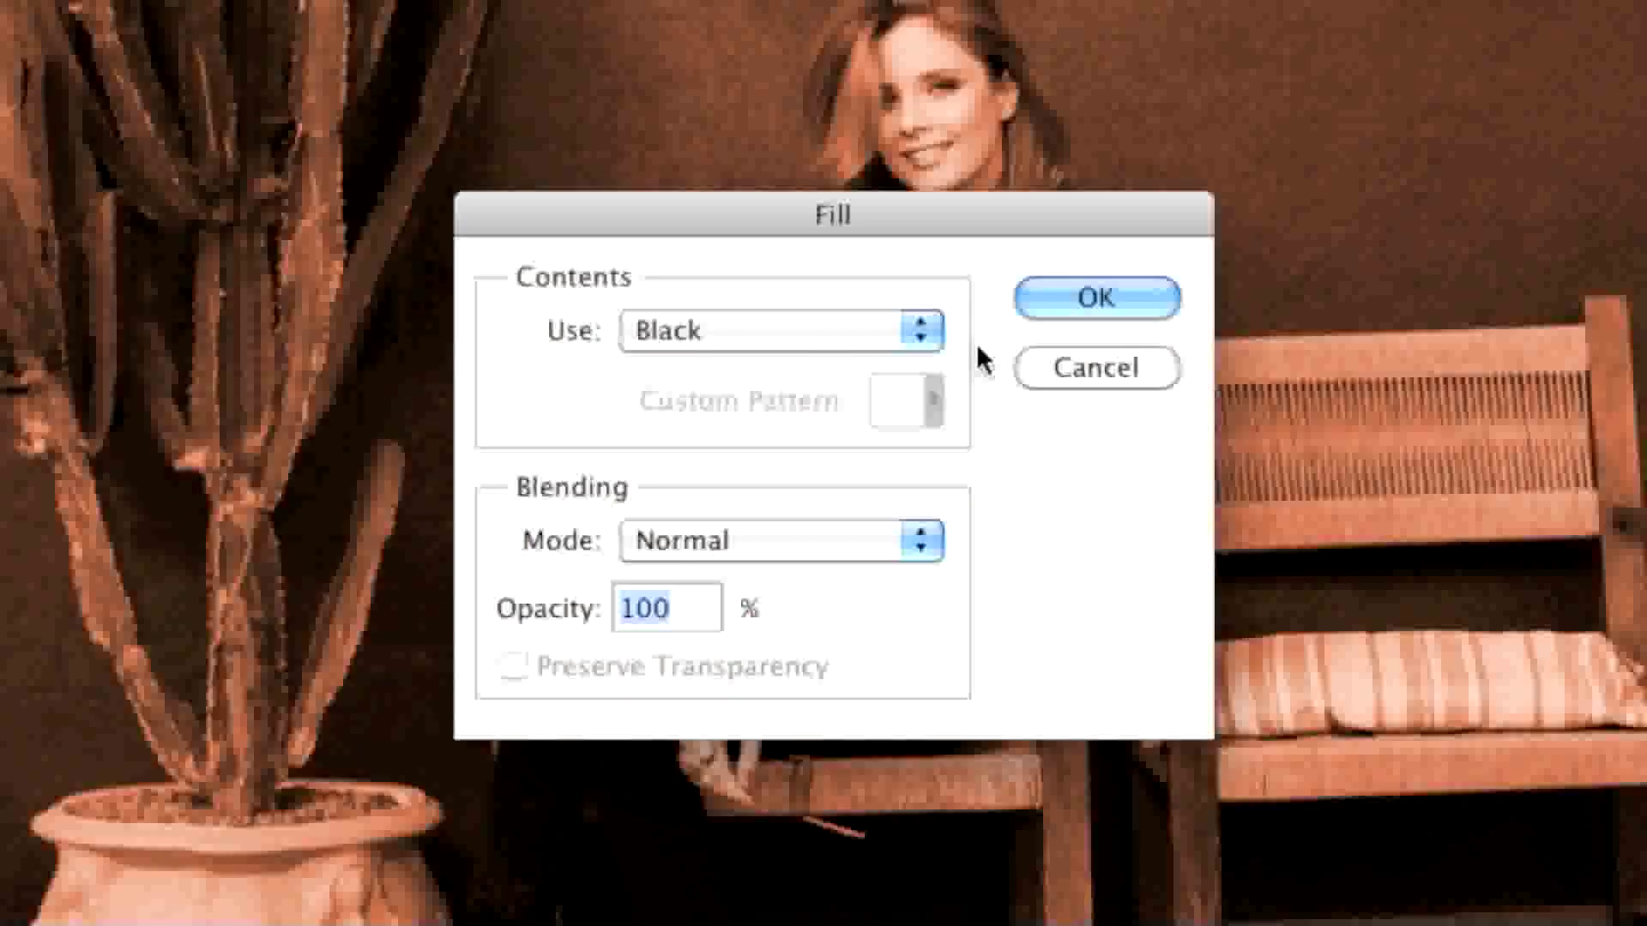
pyautogui.click(1092, 298)
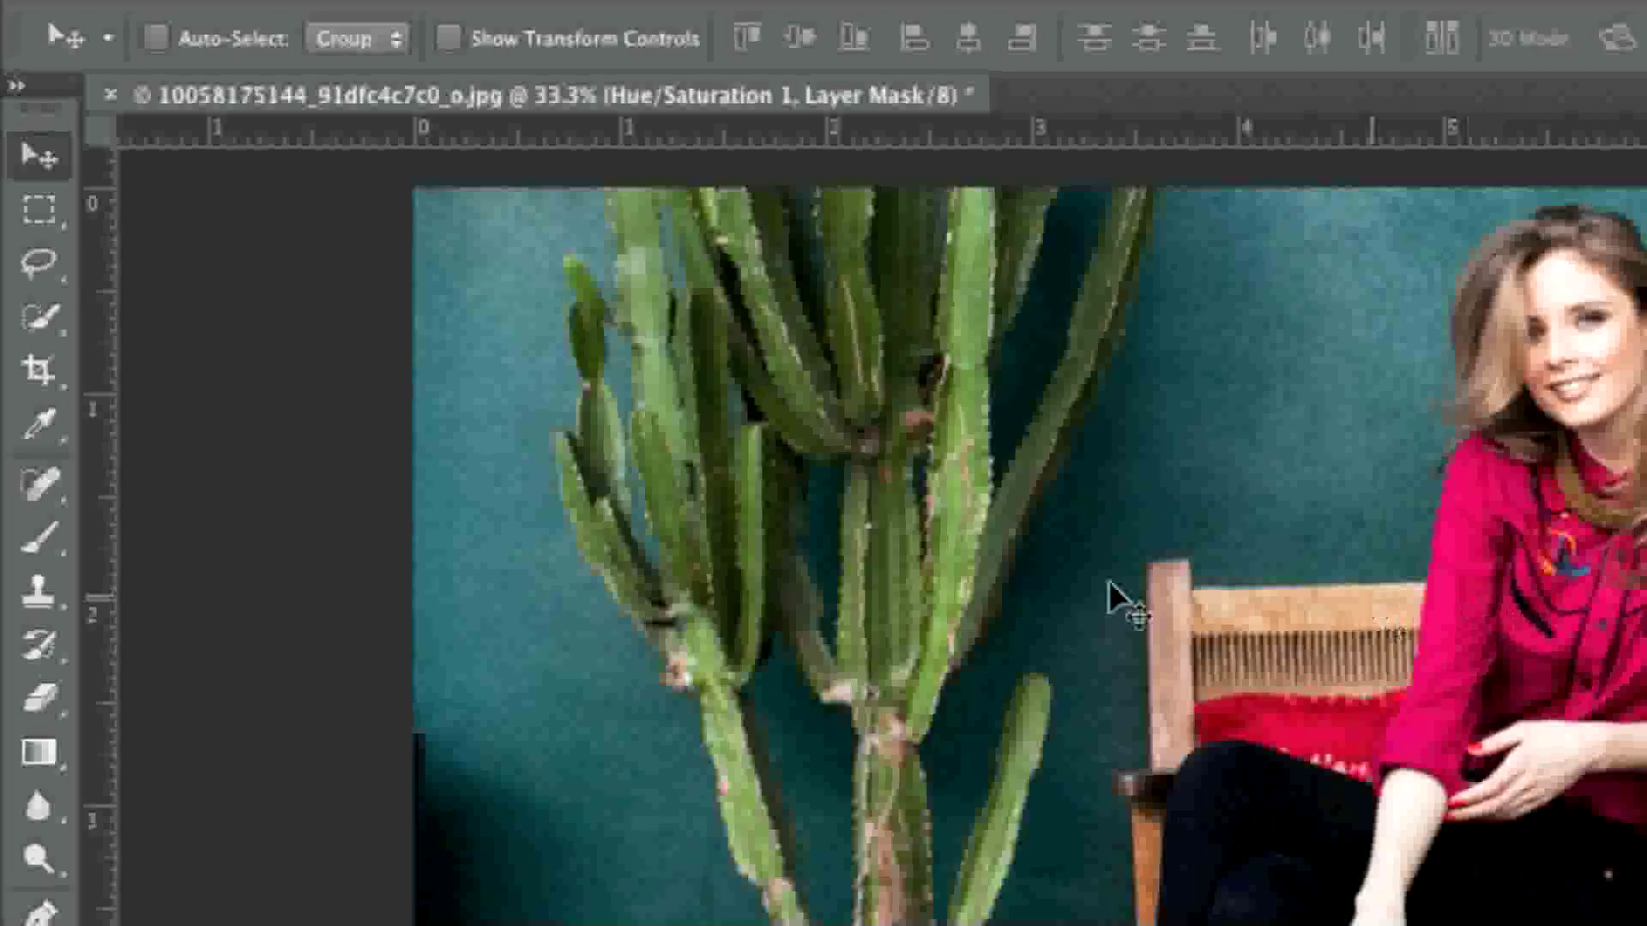
pyautogui.click(55, 545)
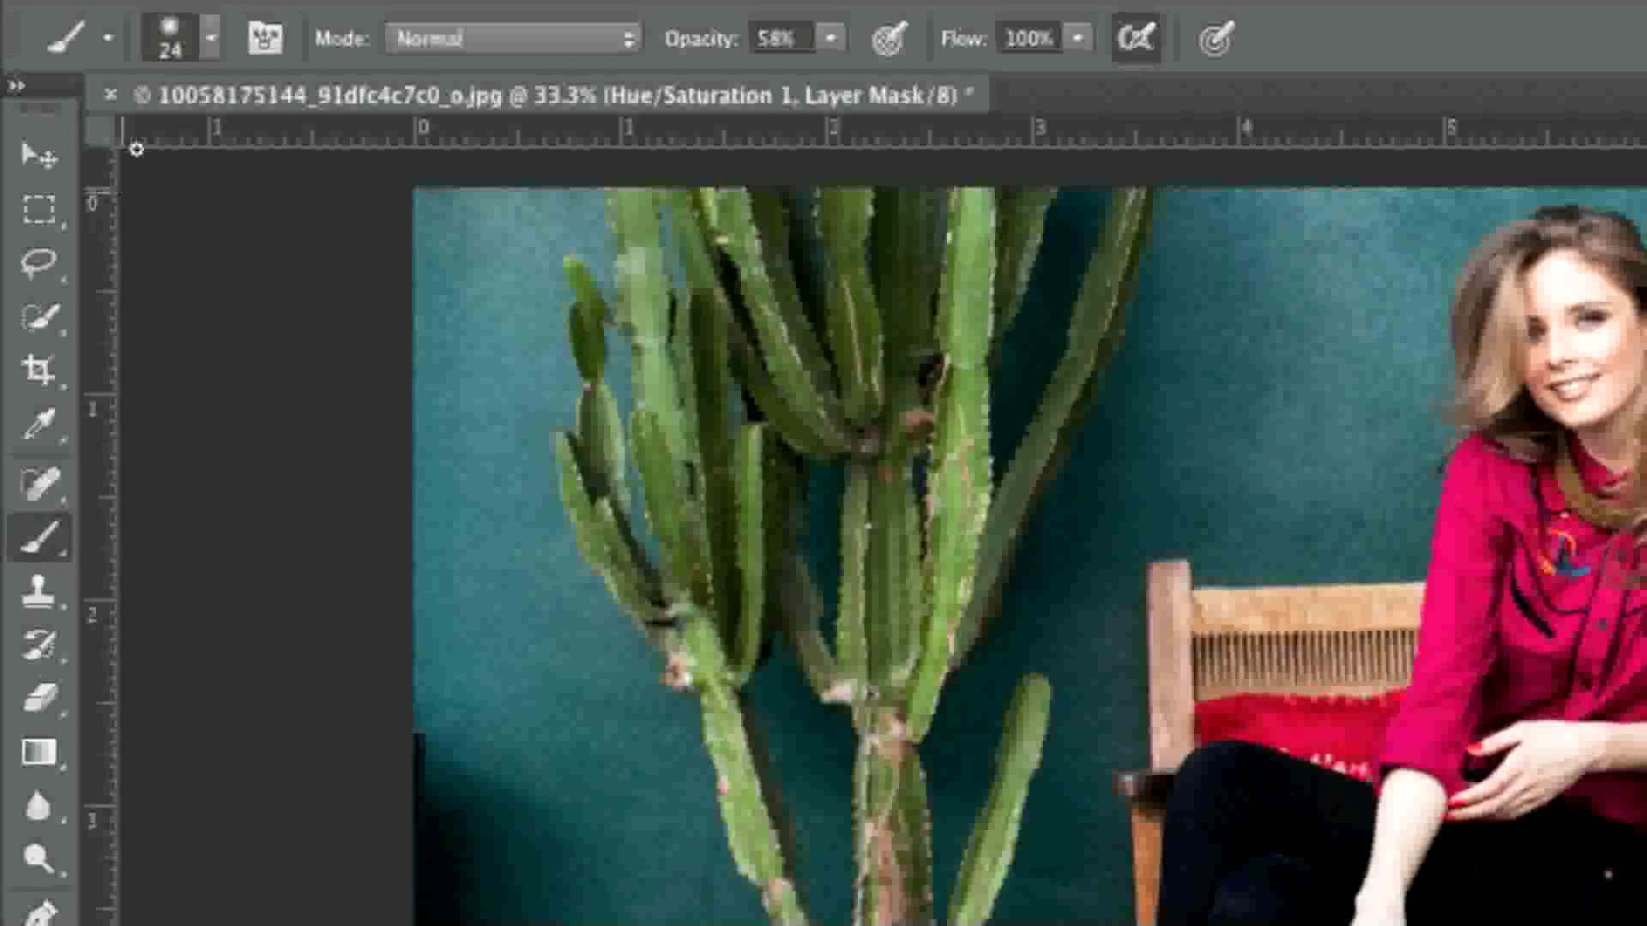
# Set the brush to a 24 px Soft Round tip at 100% opacity
pyautogui.click(210, 39)
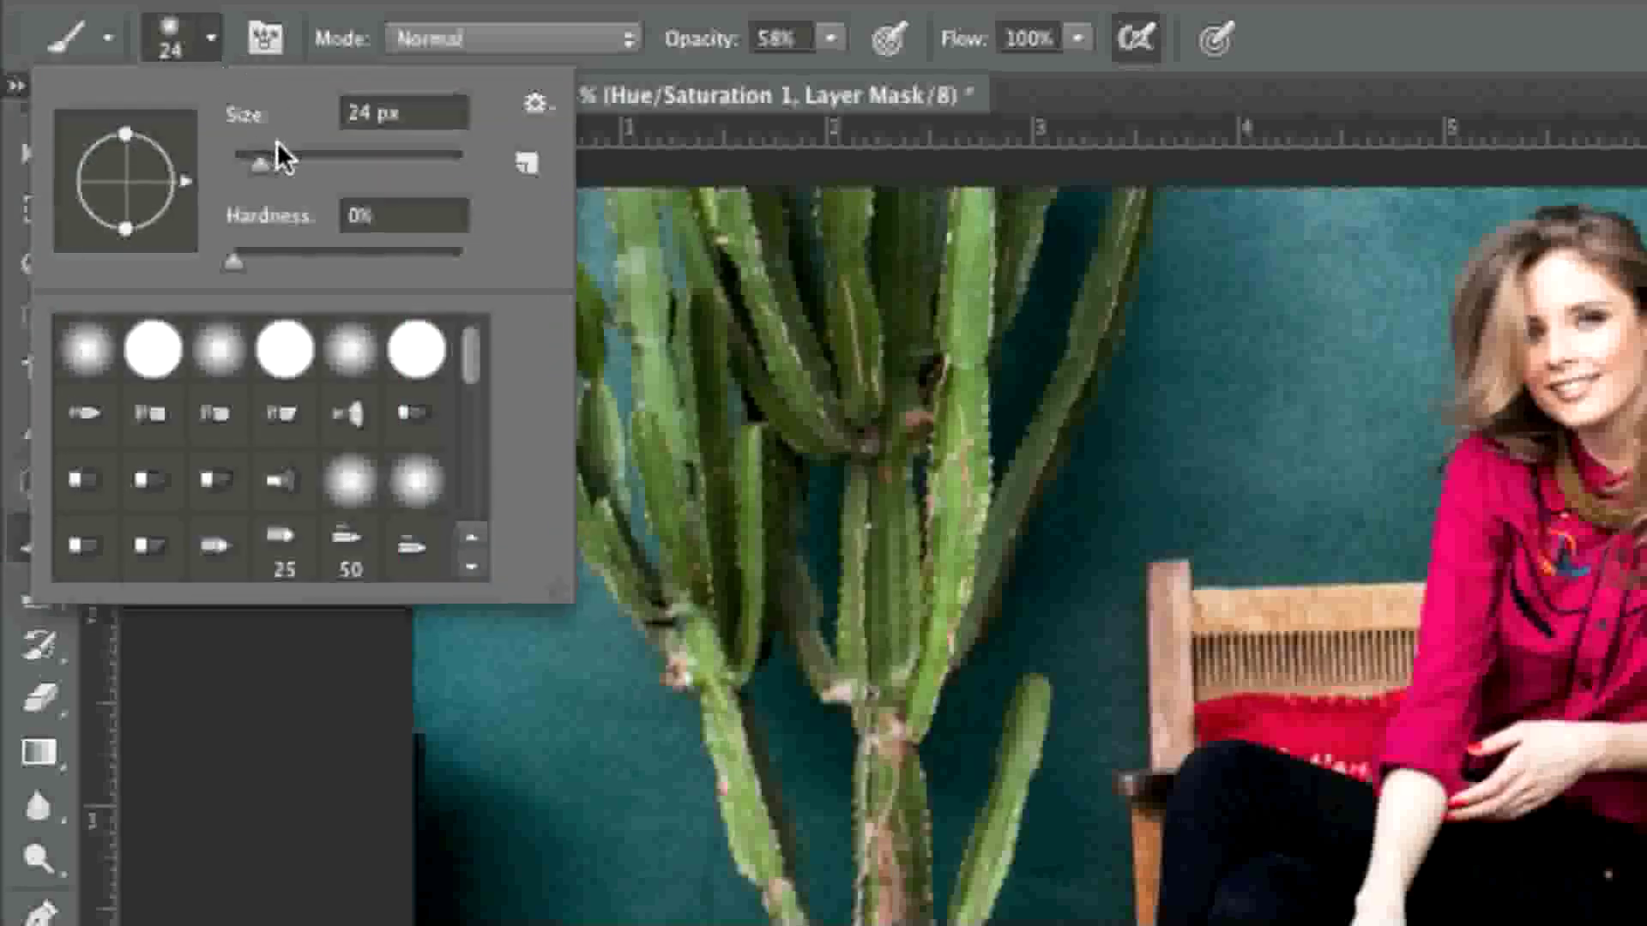
pyautogui.click(263, 168)
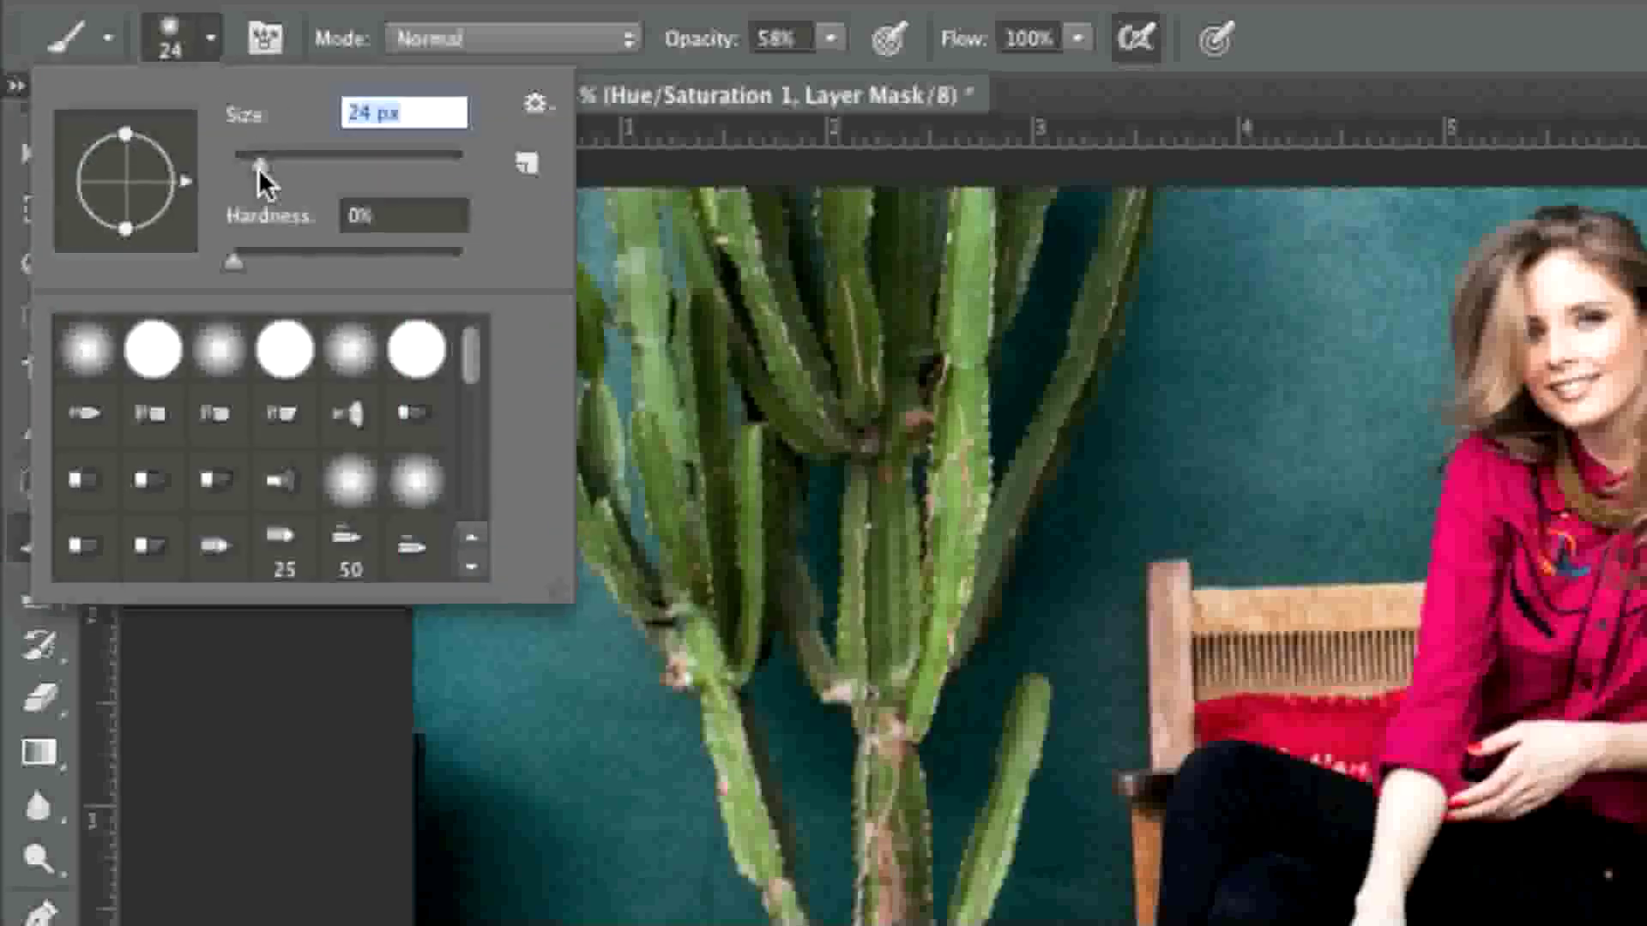
pyautogui.click(89, 352)
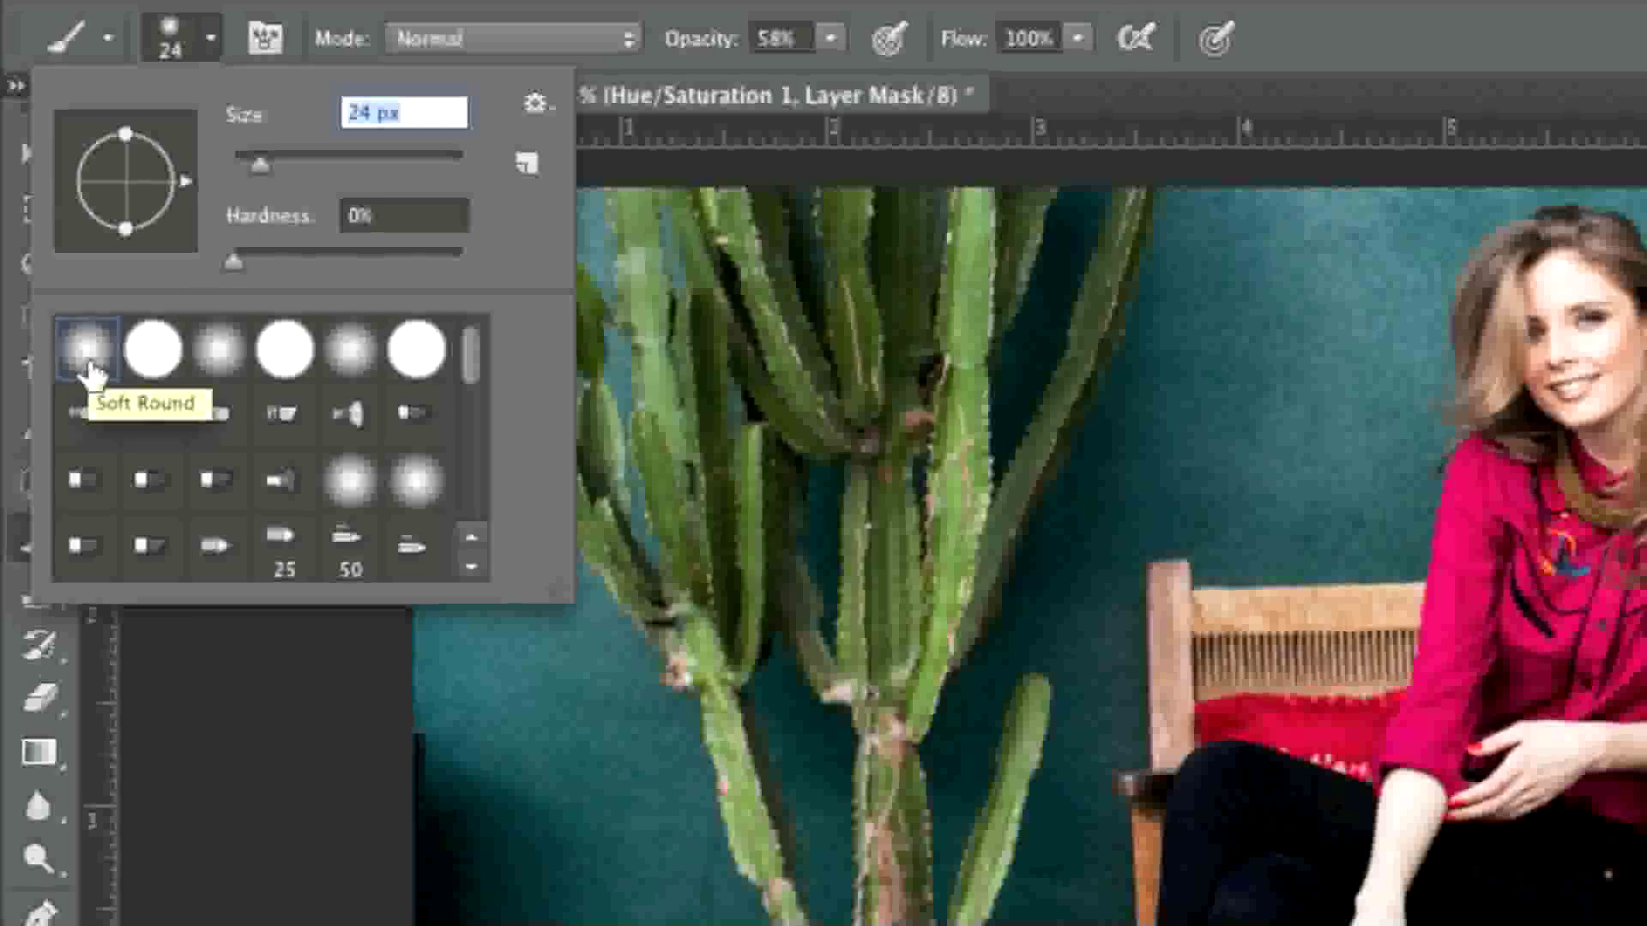
pyautogui.click(1113, 18)
pyautogui.click(830, 38)
pyautogui.moveTo(836, 74); pyautogui.dragTo(923, 81)
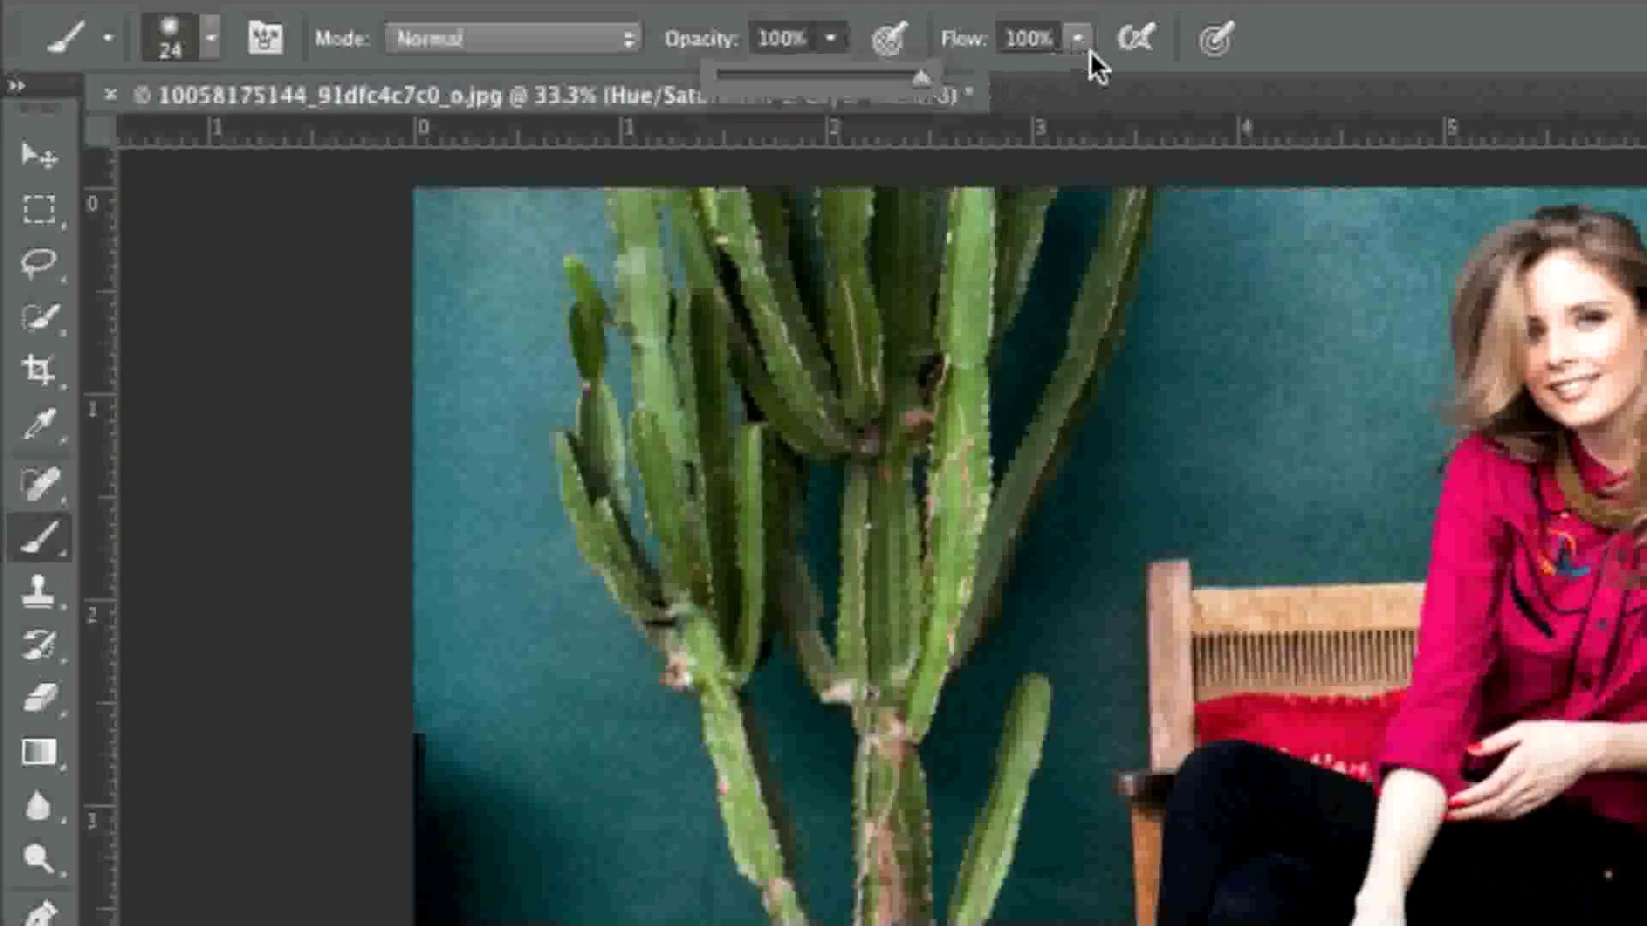
pyautogui.click(1137, 40)
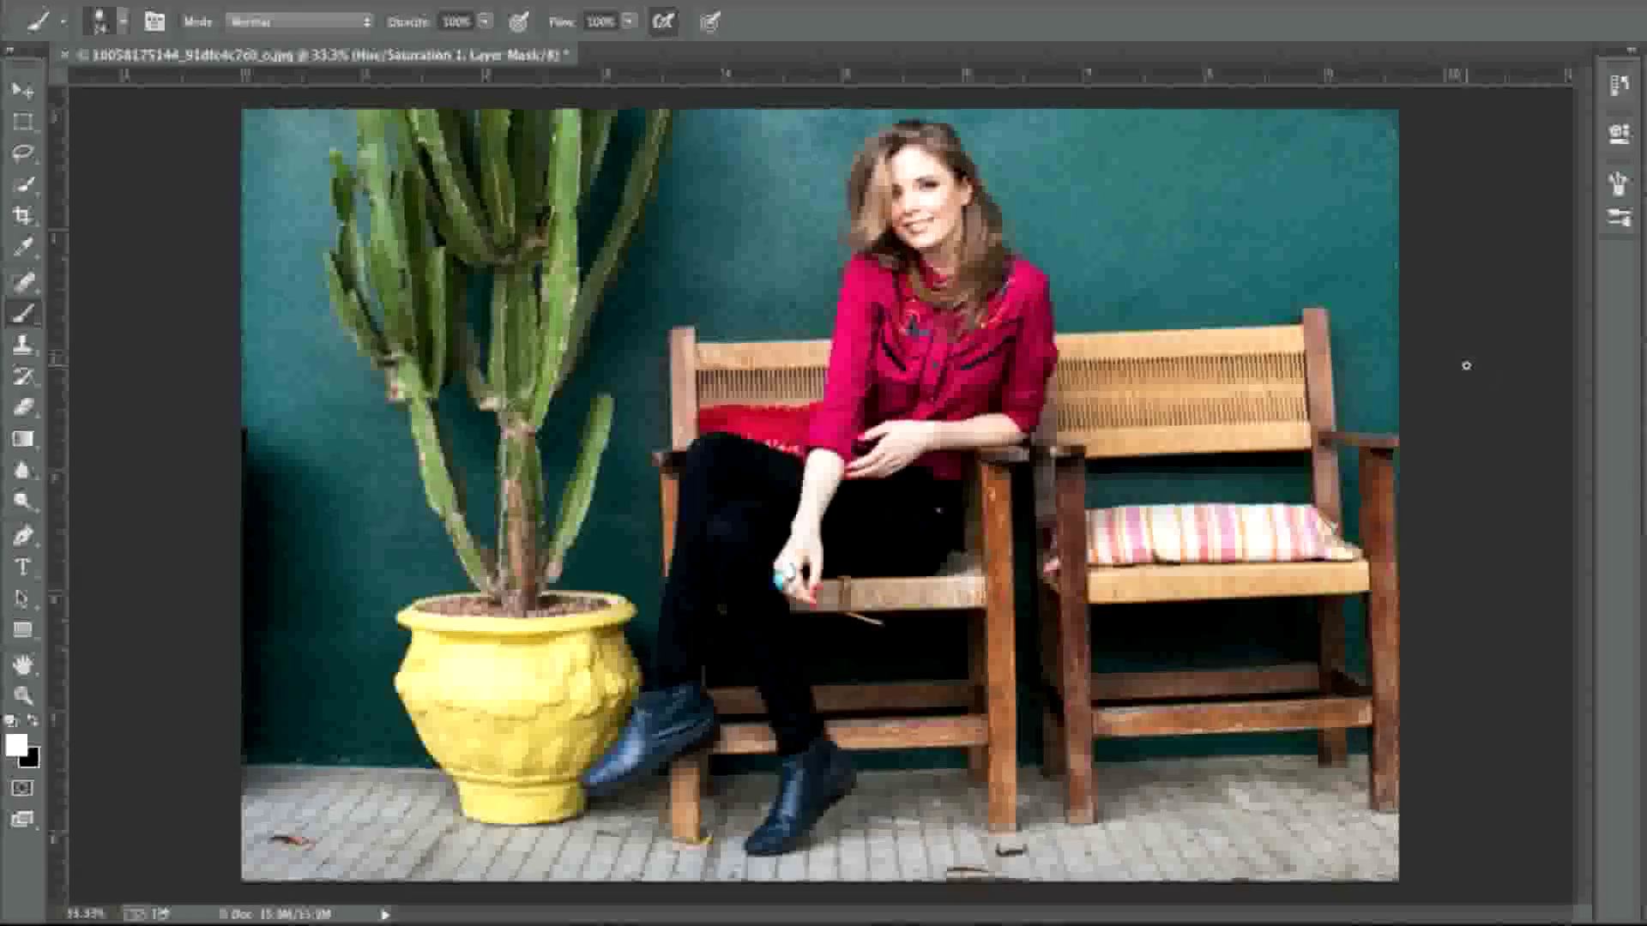
# Zoom the photo to 66.7% and keep white as the foreground painting colour
pyautogui.hotkey('ctrl', '+')
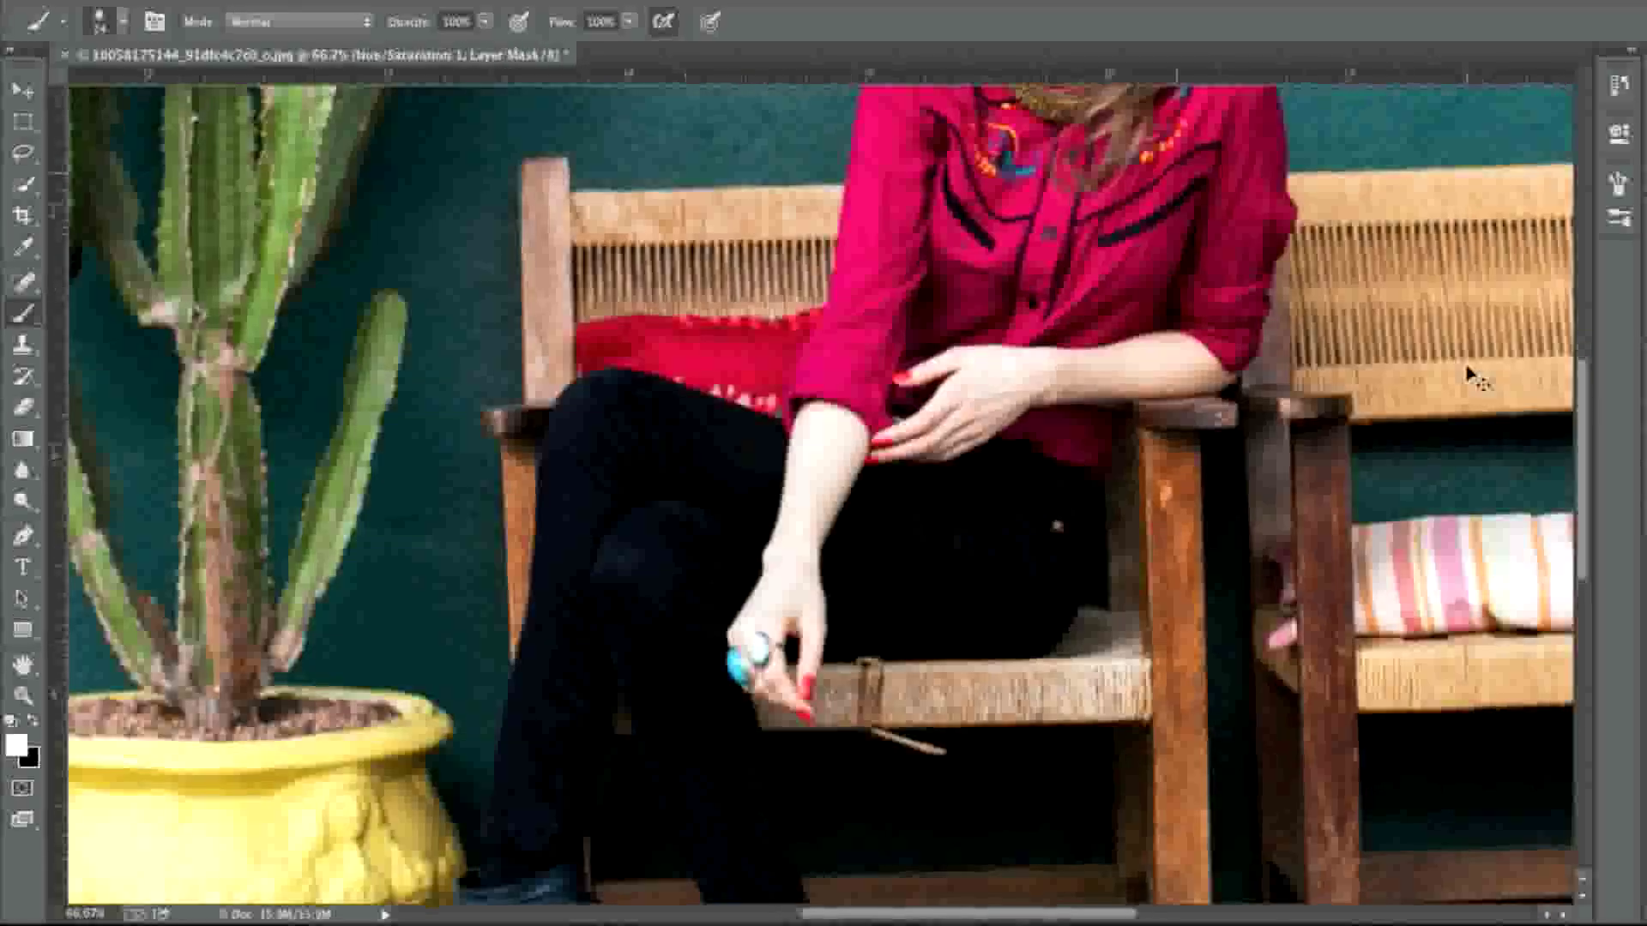
pyautogui.hotkey('ctrl', '+')
pyautogui.scroll(5, 1435, 378)
pyautogui.scroll(-3, 1435, 378)
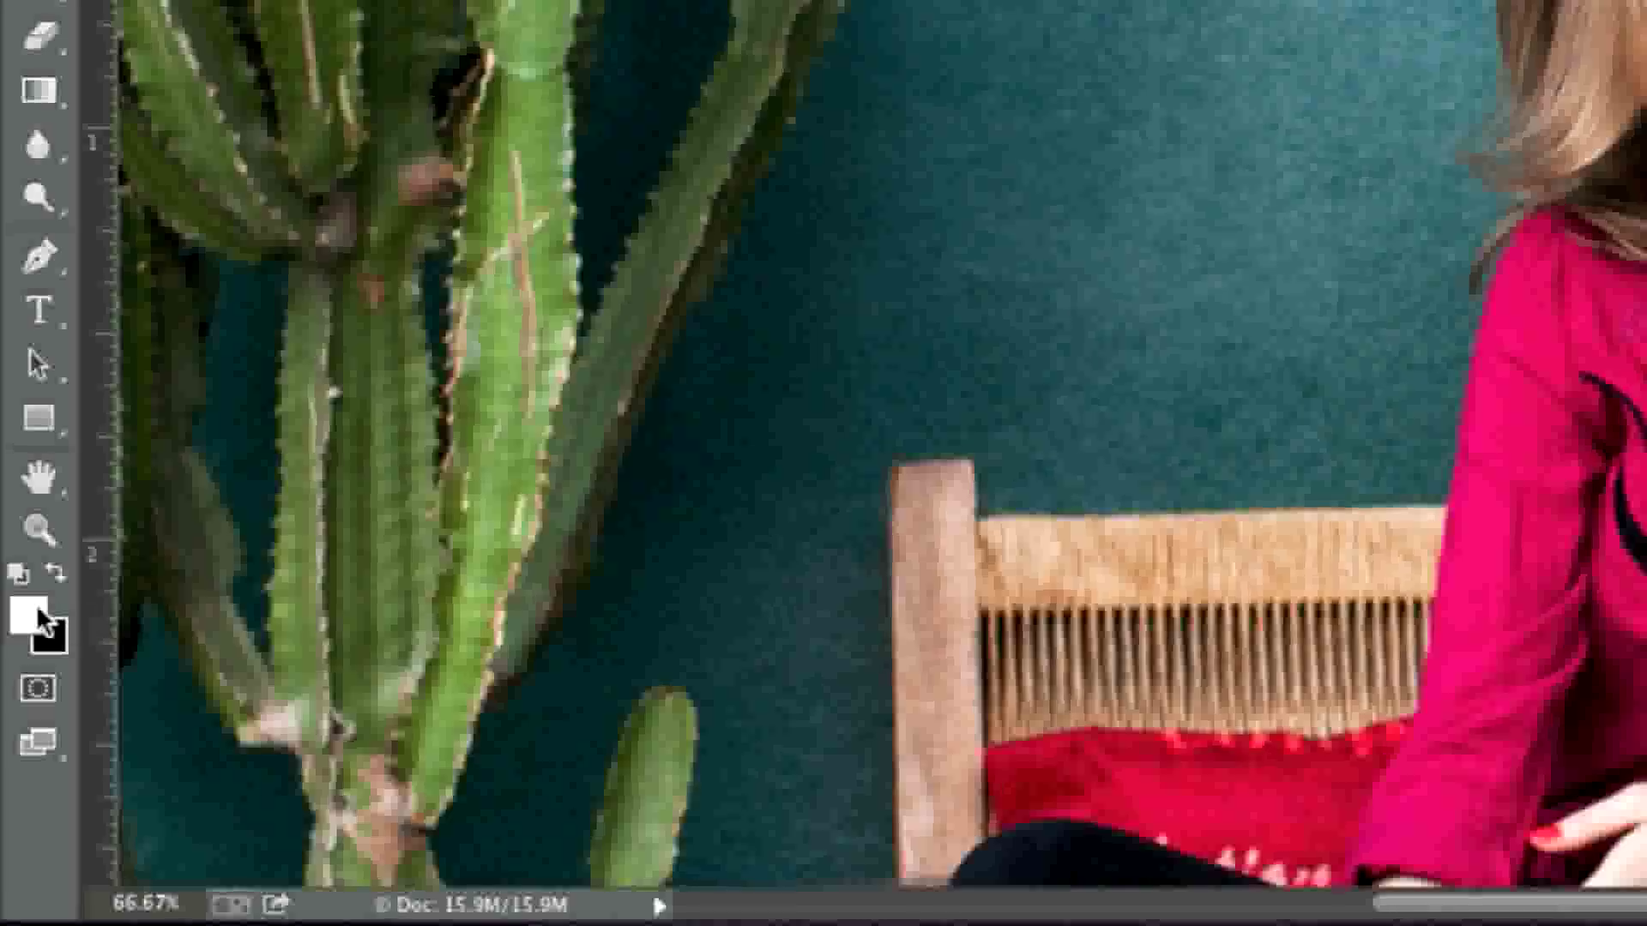
pyautogui.click(39, 612)
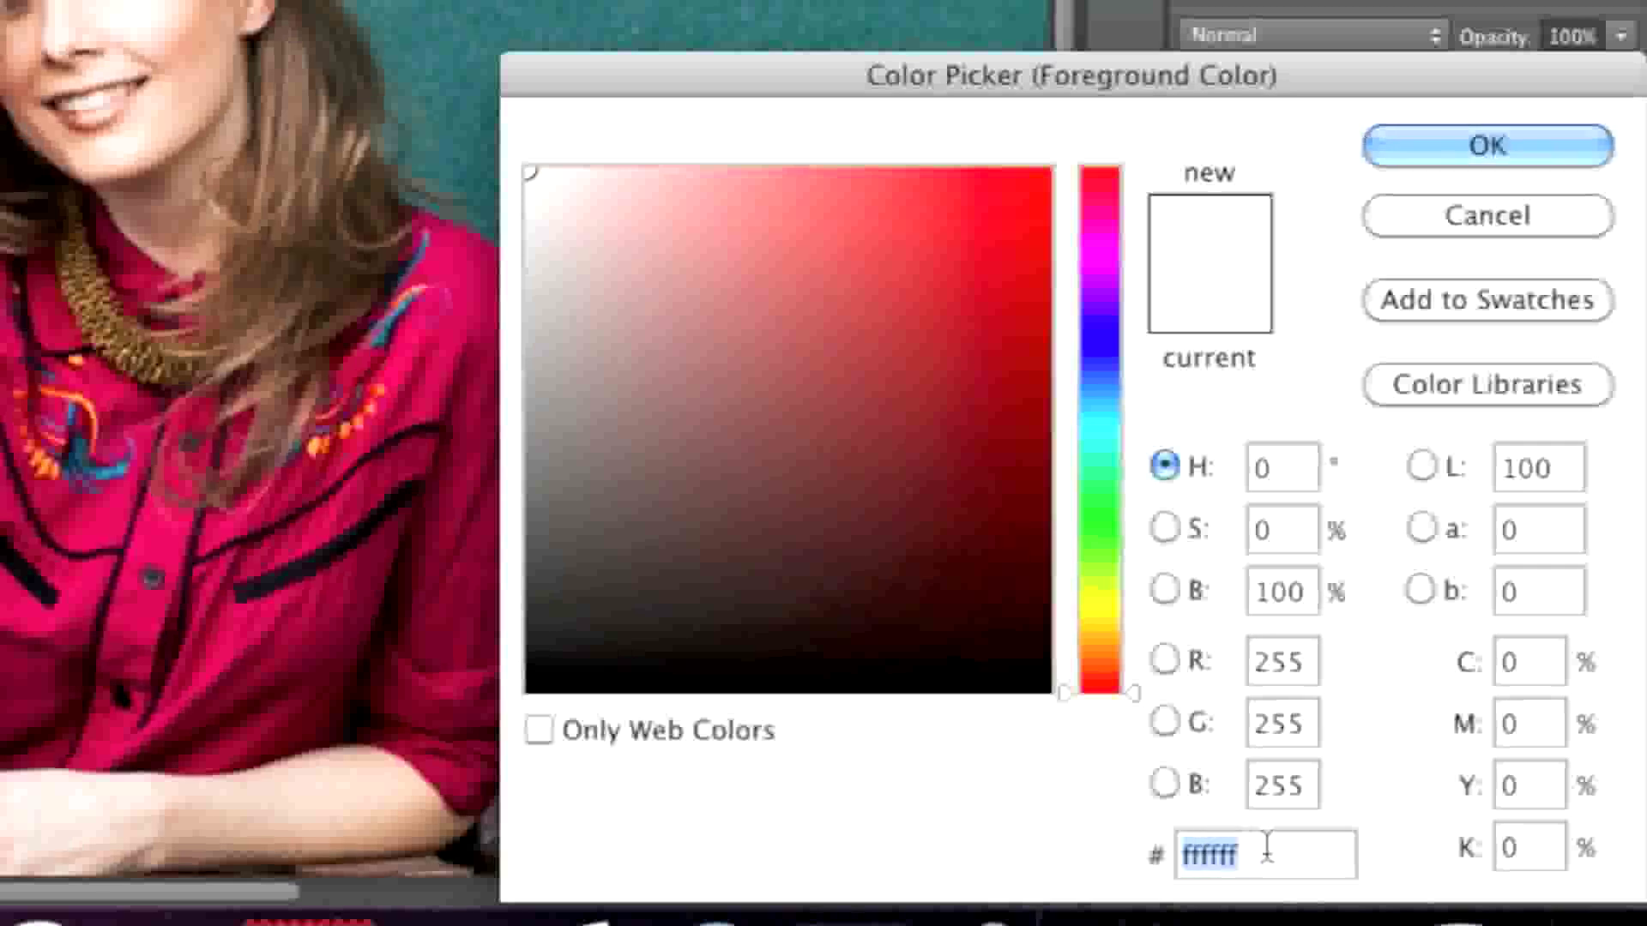
pyautogui.click(1409, 156)
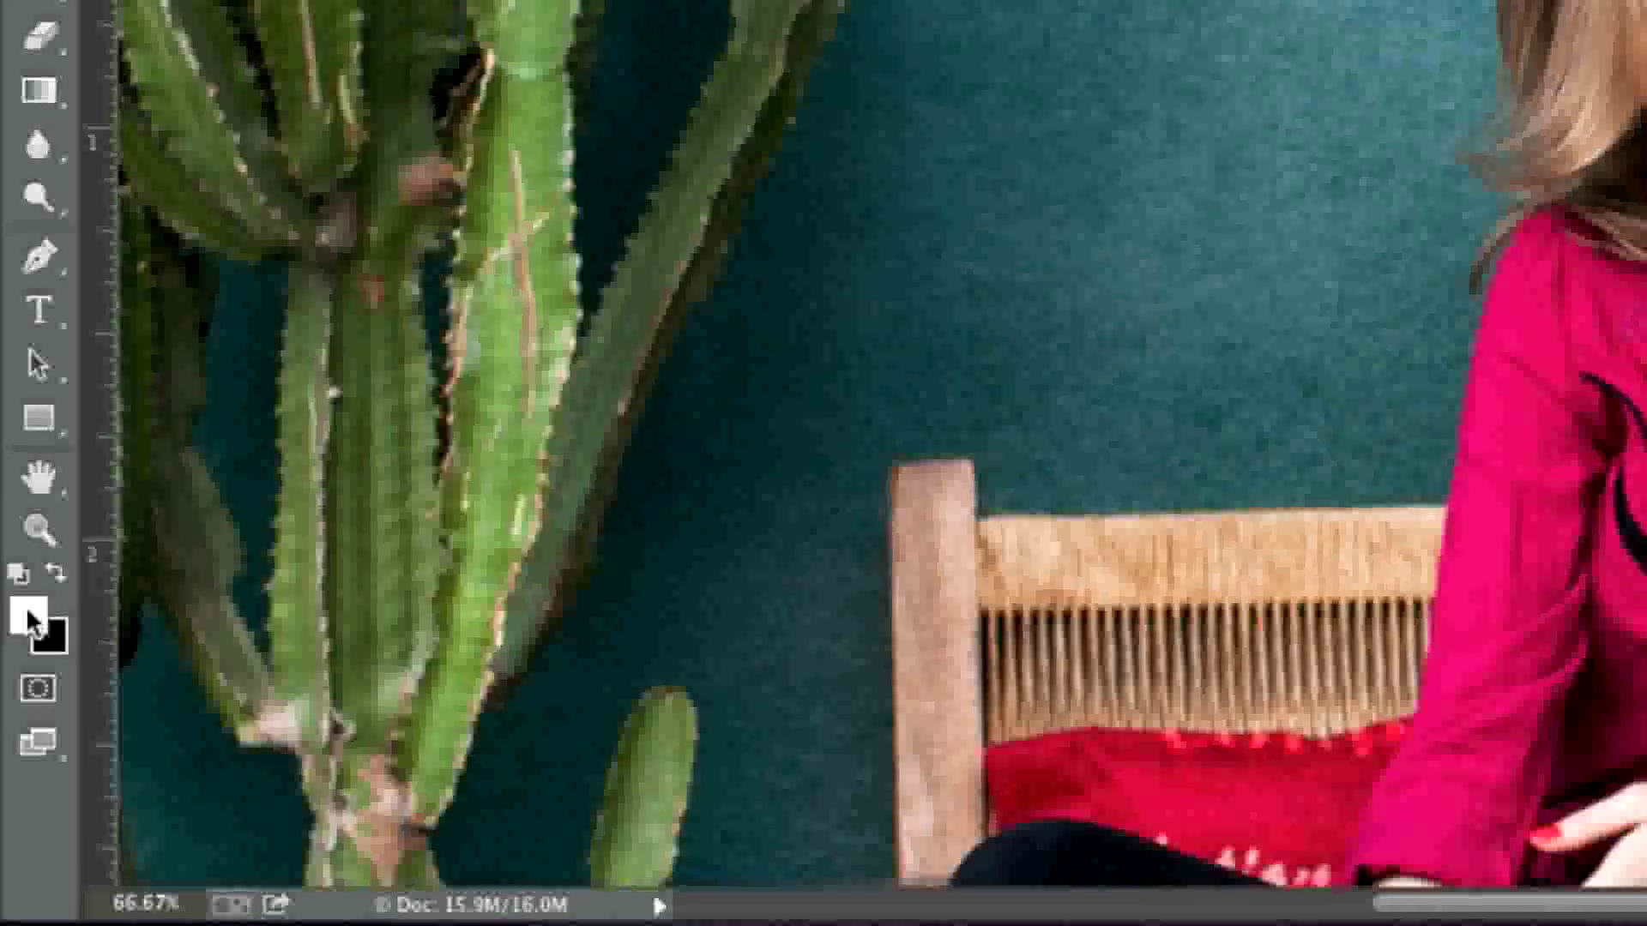
pyautogui.click(30, 618)
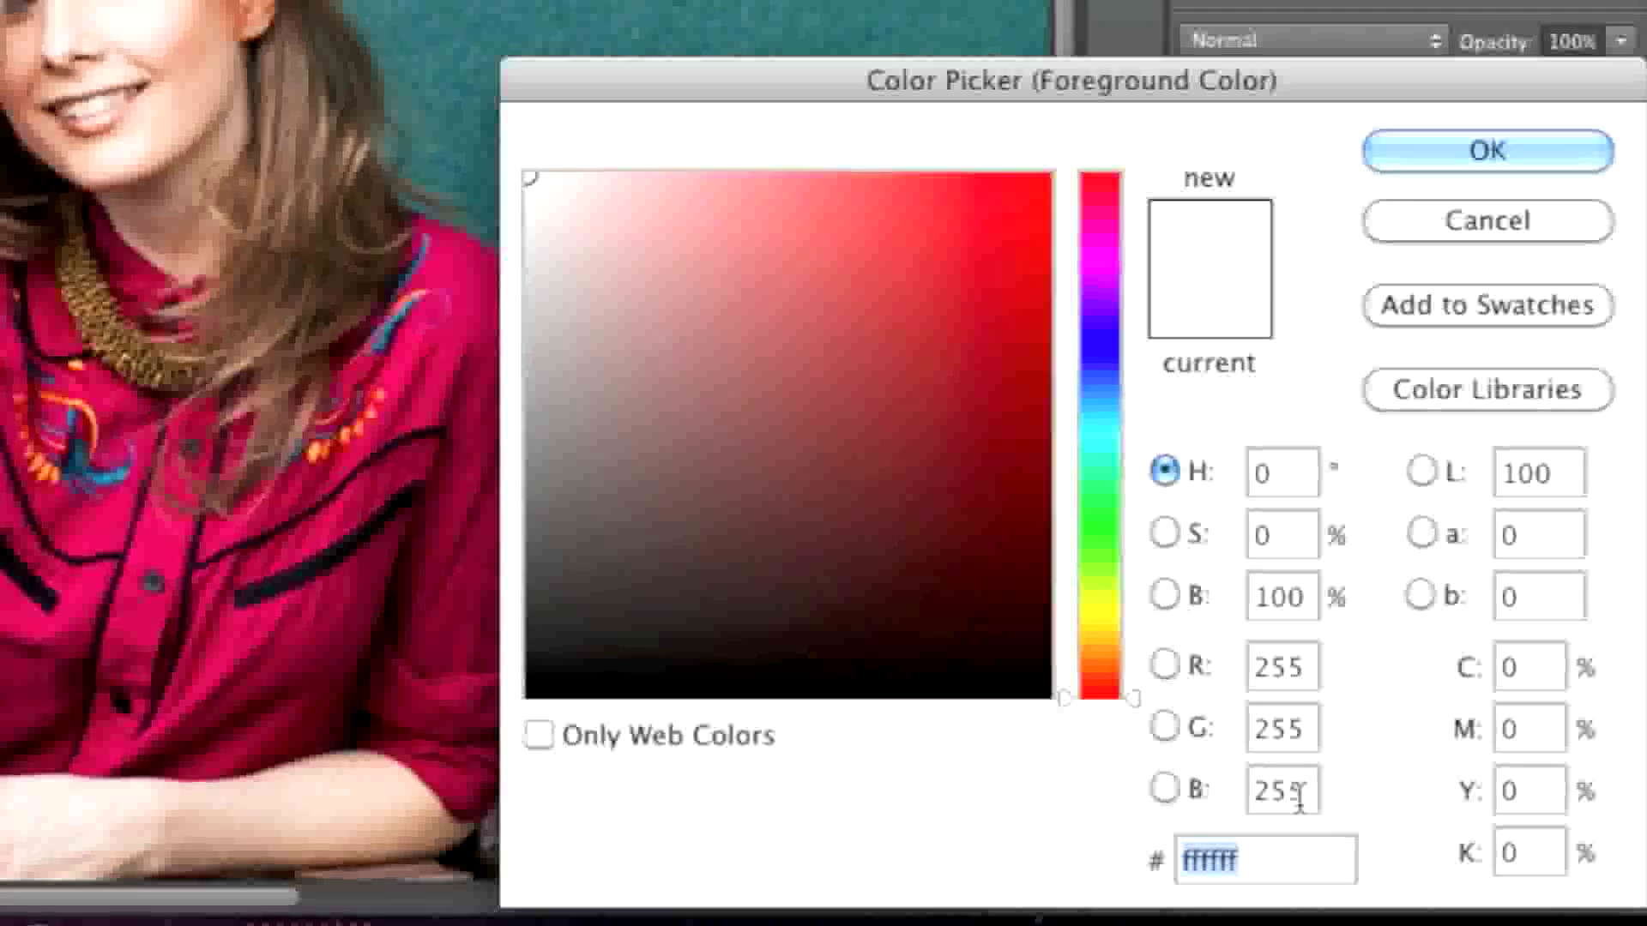
pyautogui.write('000000')
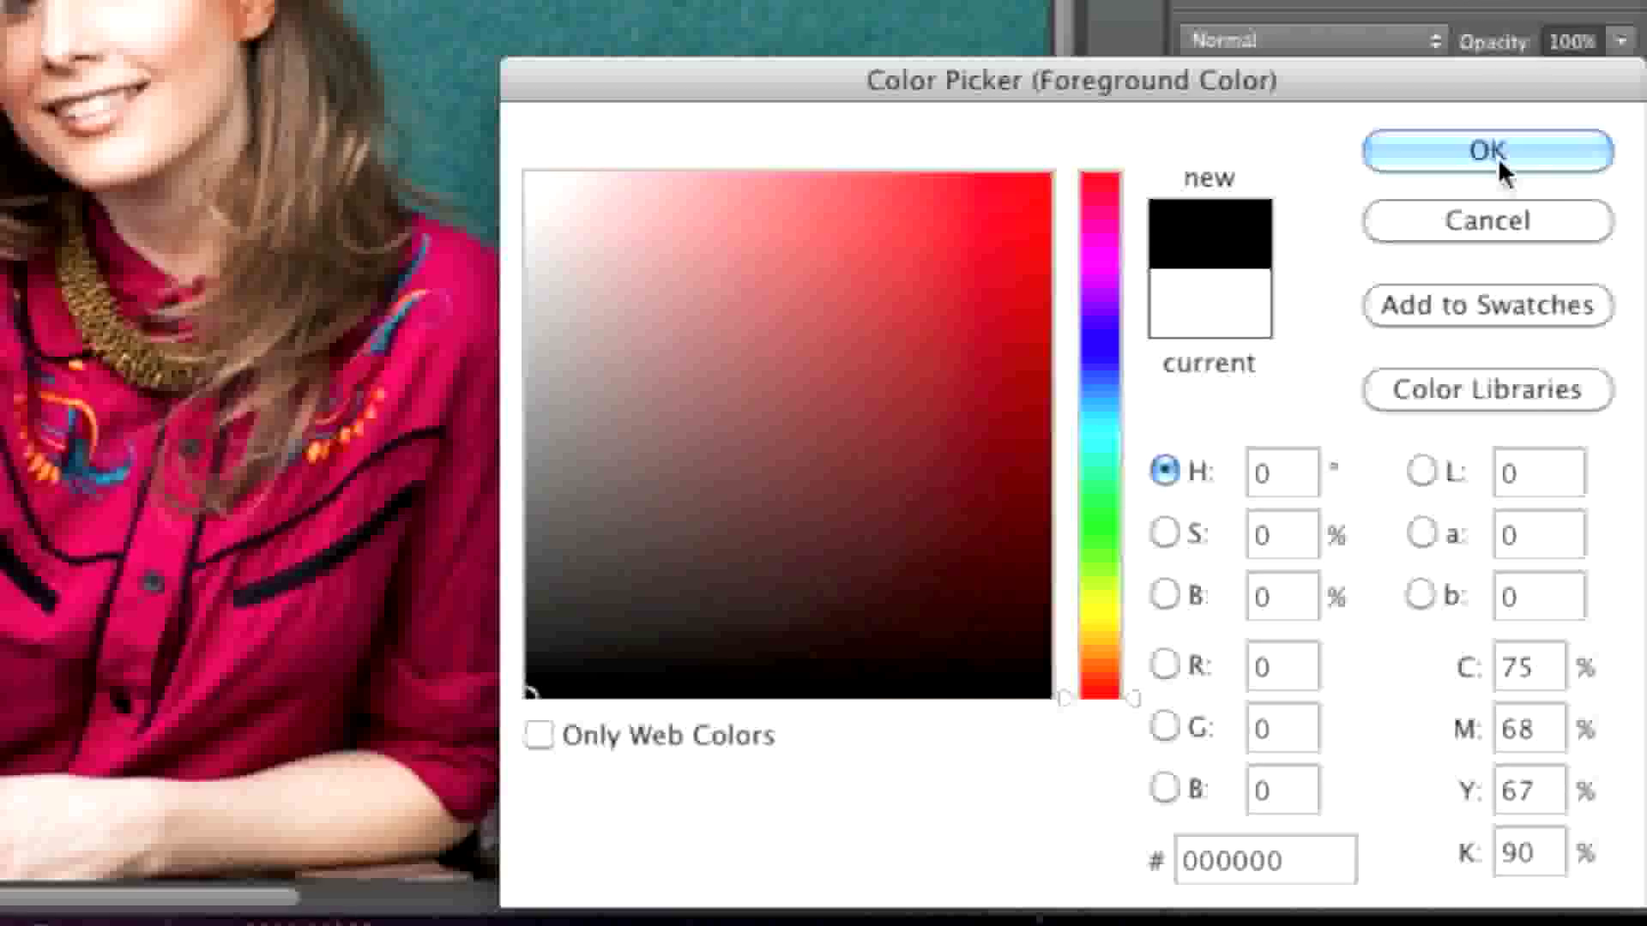
pyautogui.click(1498, 157)
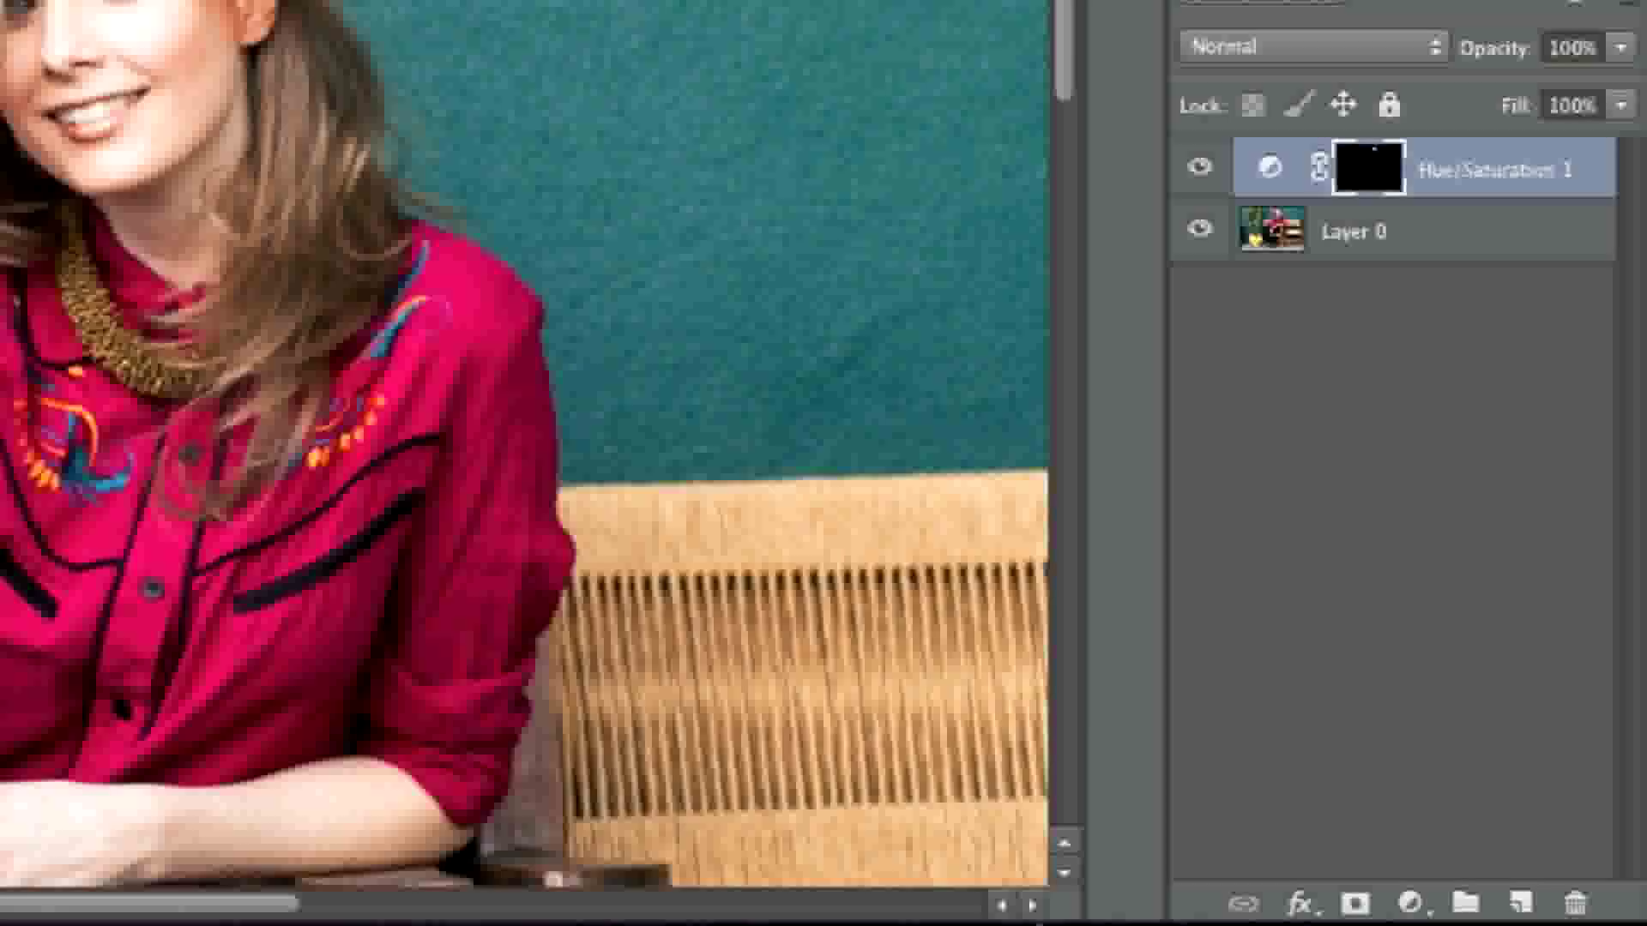
pyautogui.write('ffffff')
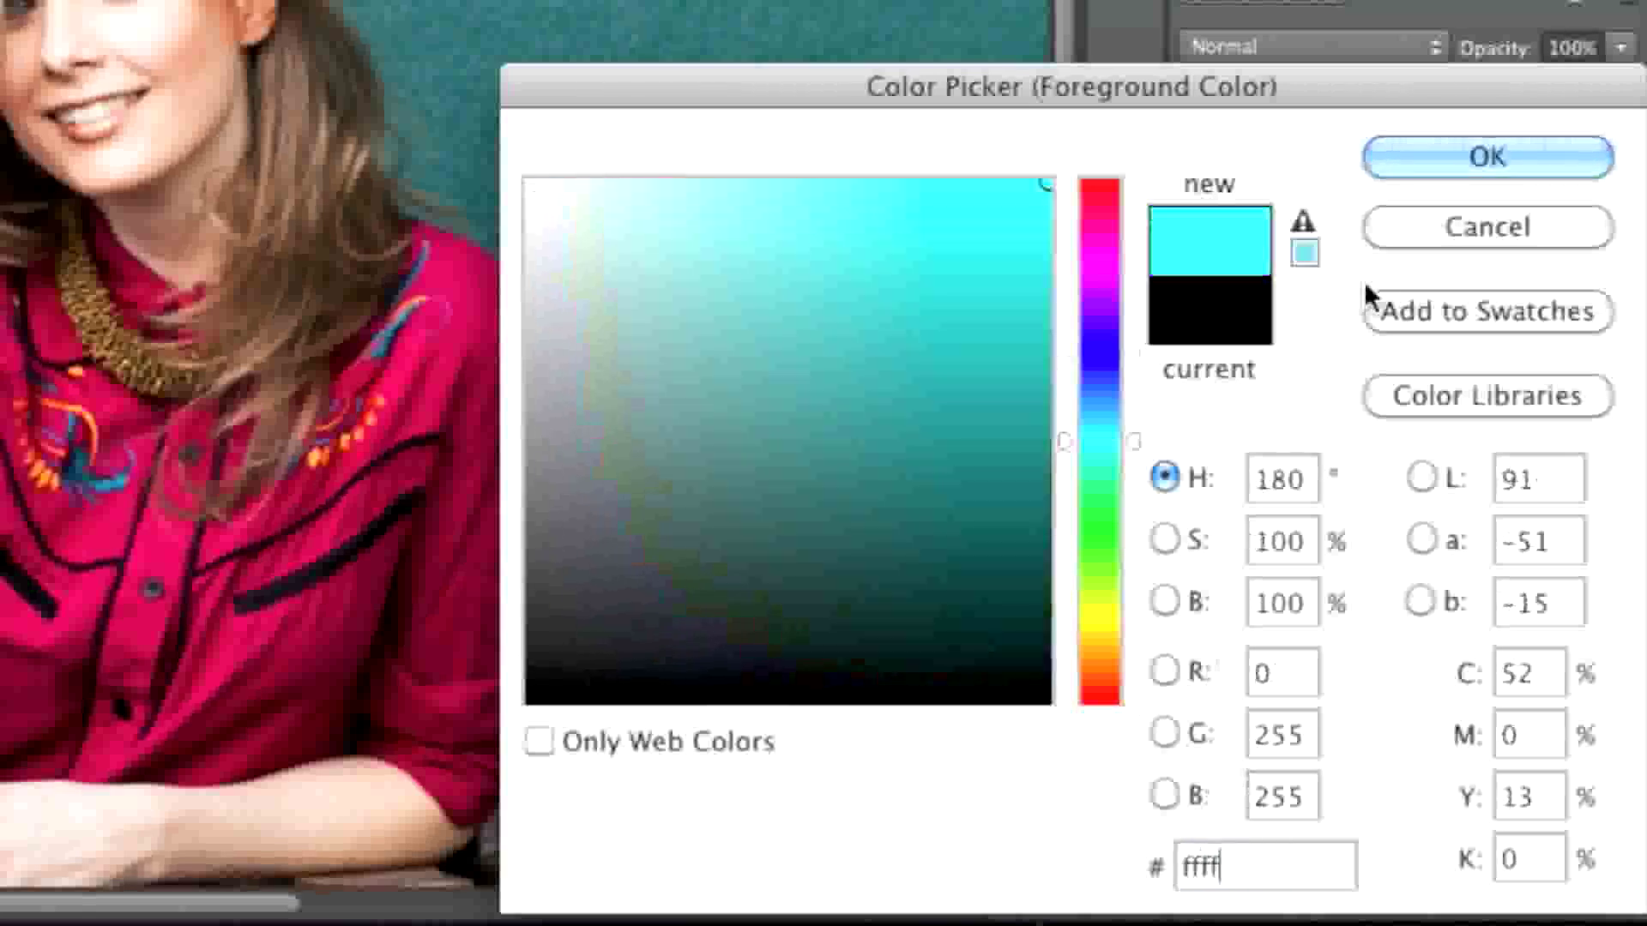
pyautogui.press('Return')
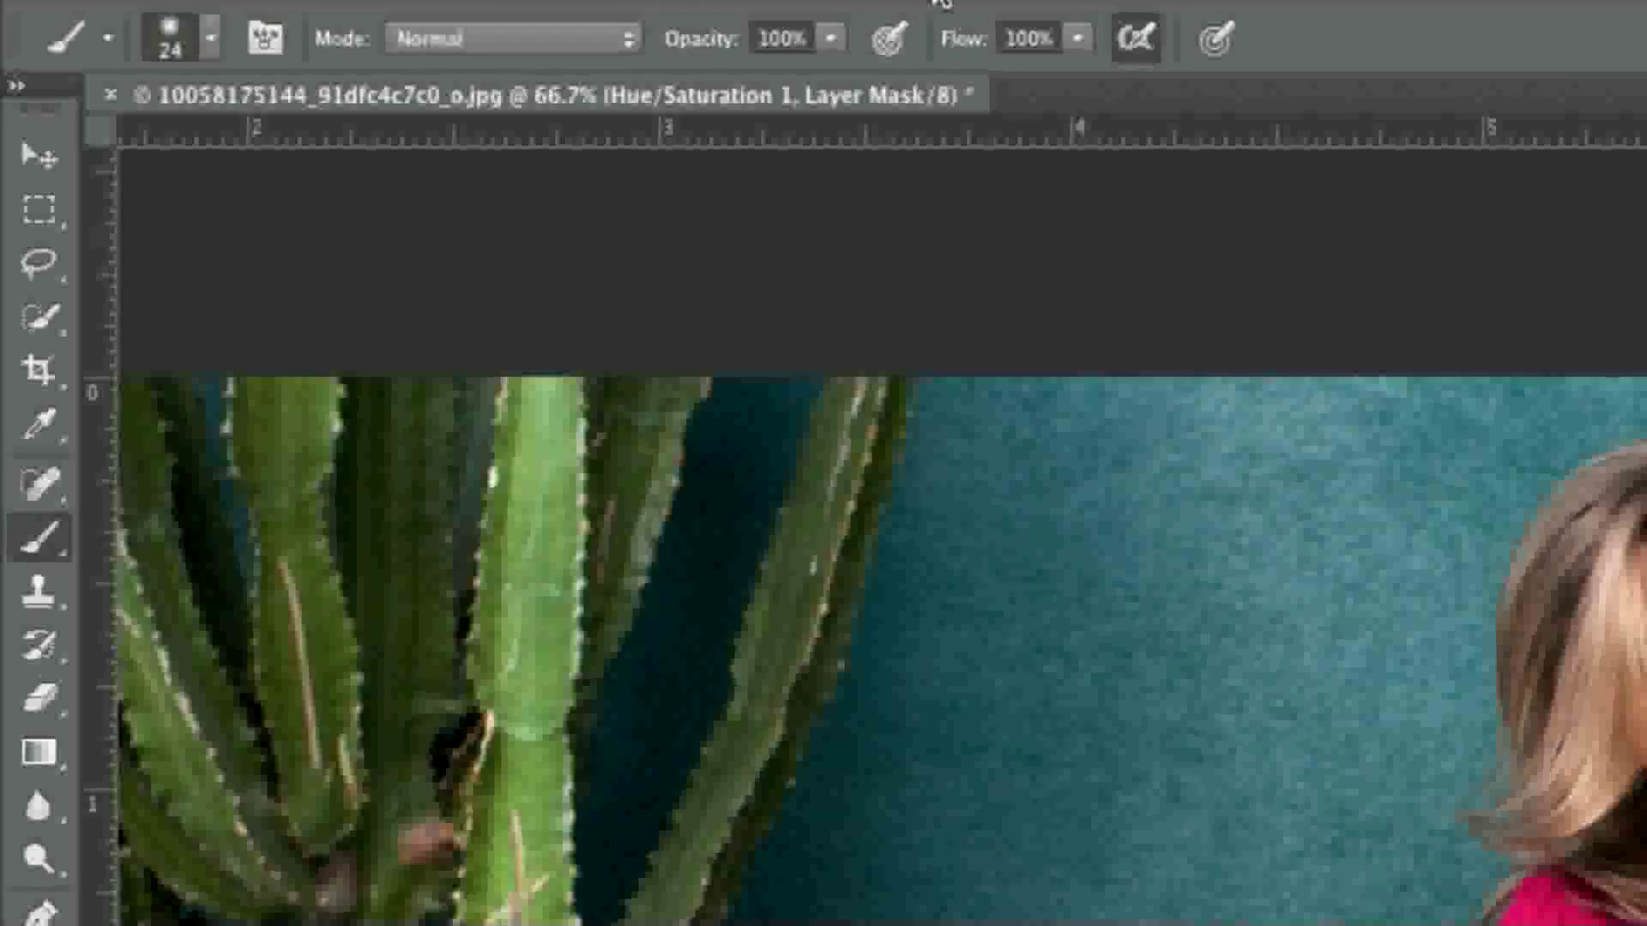
pyautogui.click(831, 40)
# Paint a 100%-opacity white stroke on the mask from the nose to the right cheek
pyautogui.moveTo(835, 80); pyautogui.dragTo(774, 80)
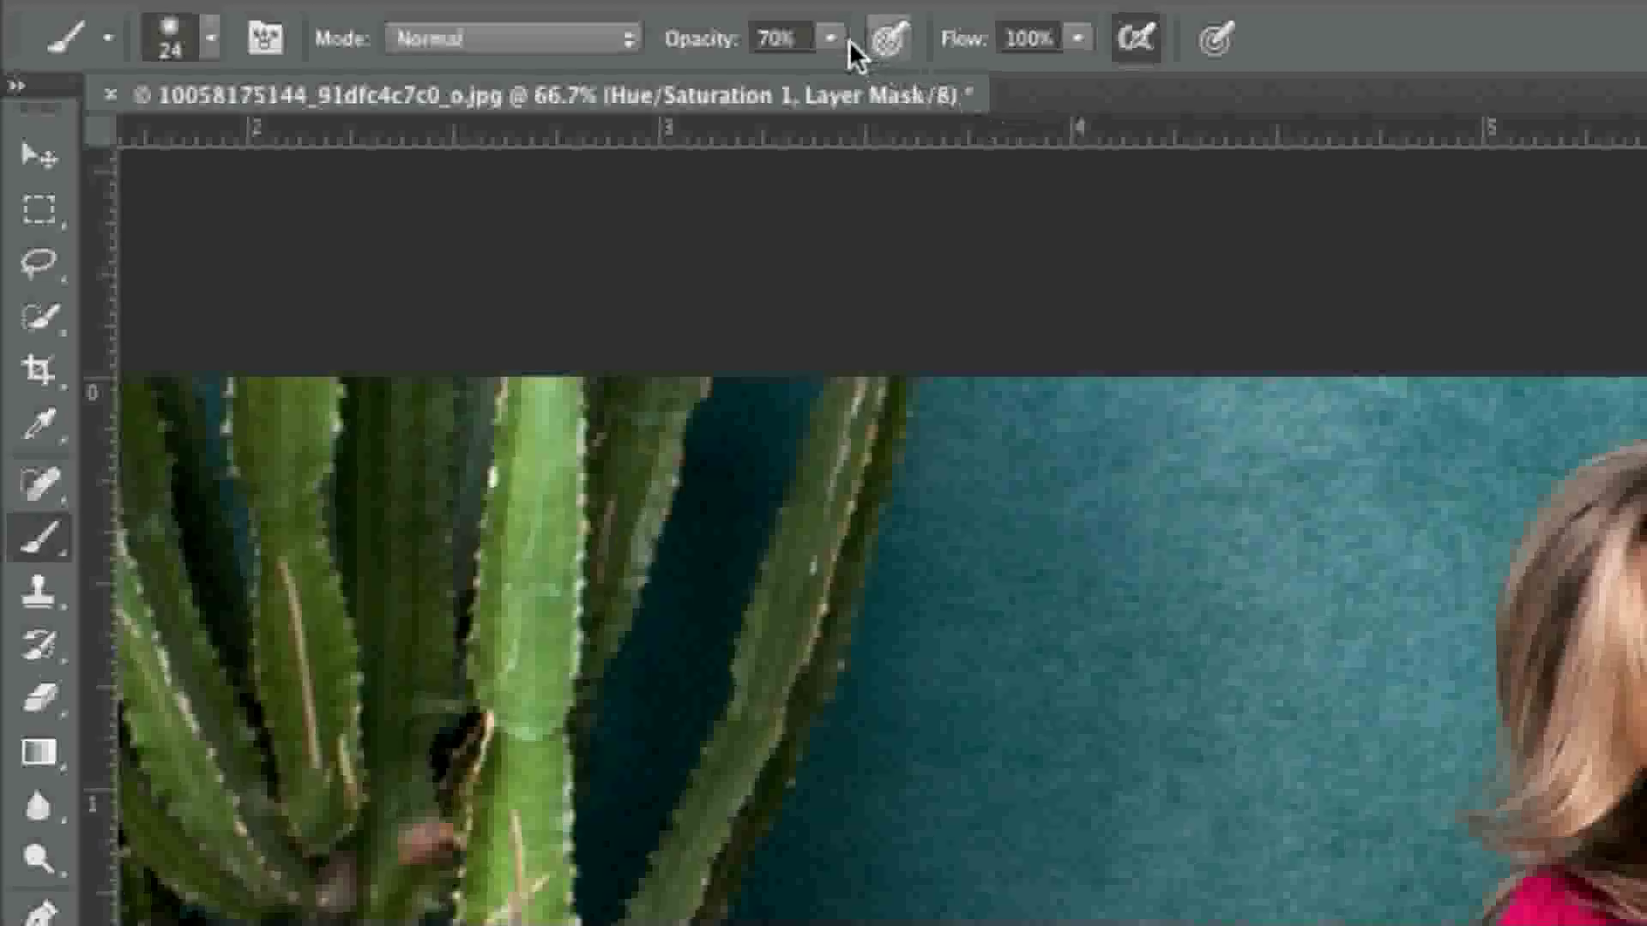
pyautogui.click(830, 38)
pyautogui.moveTo(838, 80); pyautogui.dragTo(904, 86)
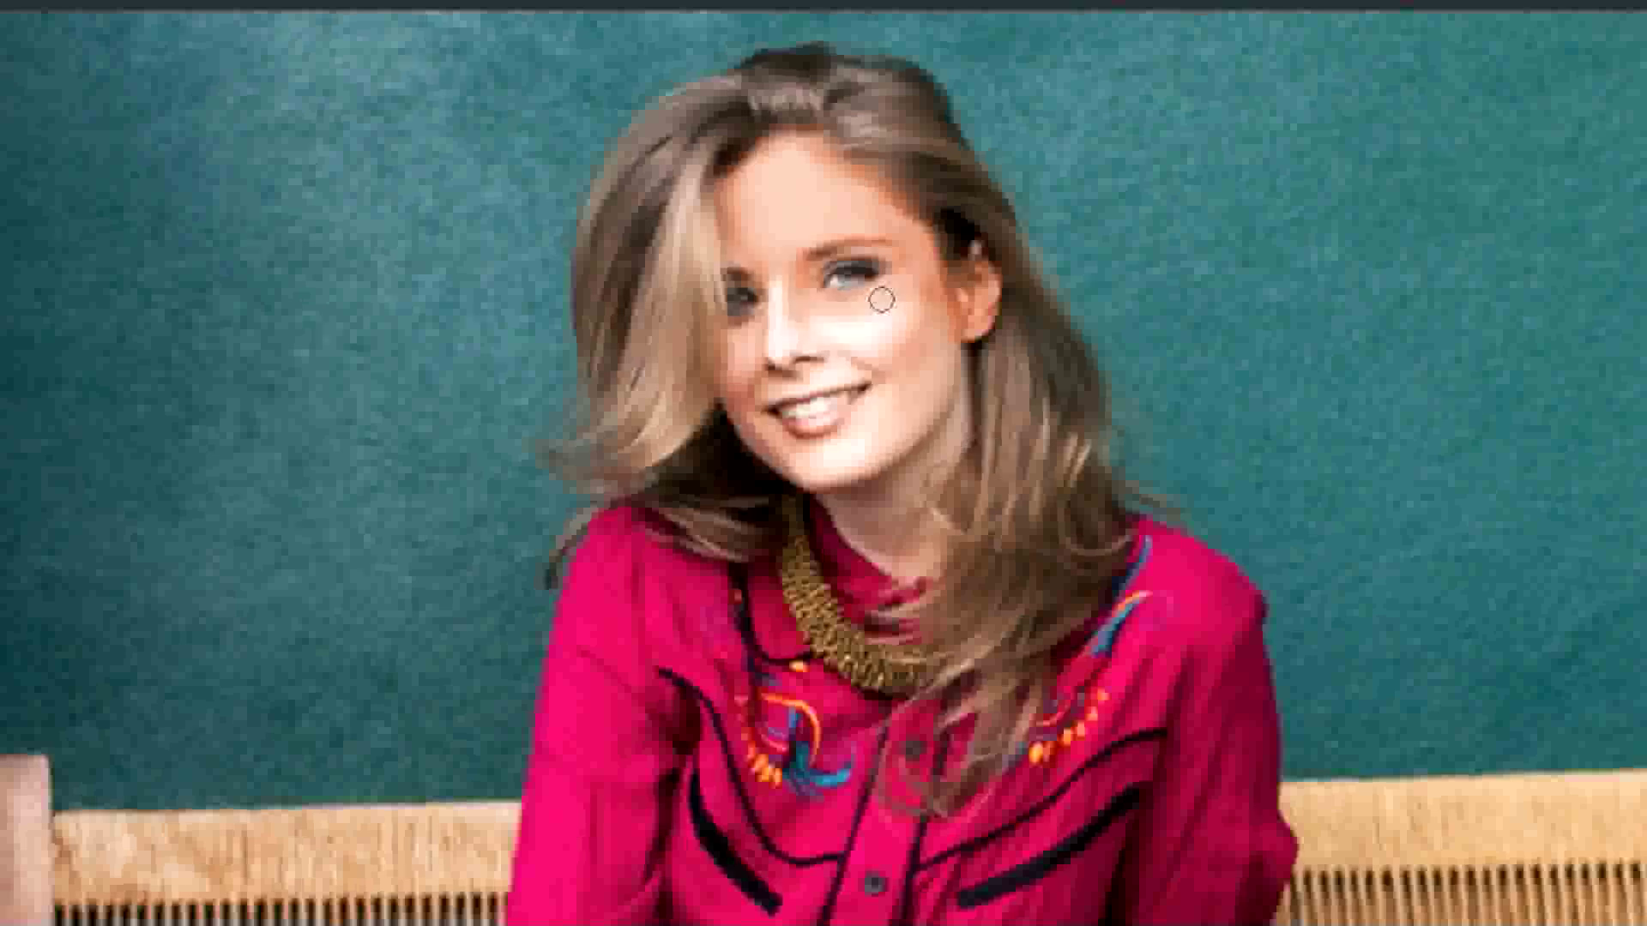
pyautogui.moveTo(778, 326)
pyautogui.mouseDown()
pyautogui.moveTo(778, 360)
pyautogui.moveTo(836, 350)
pyautogui.moveTo(892, 336)
pyautogui.moveTo(880, 330)
pyautogui.moveTo(919, 327)
pyautogui.mouseUp()
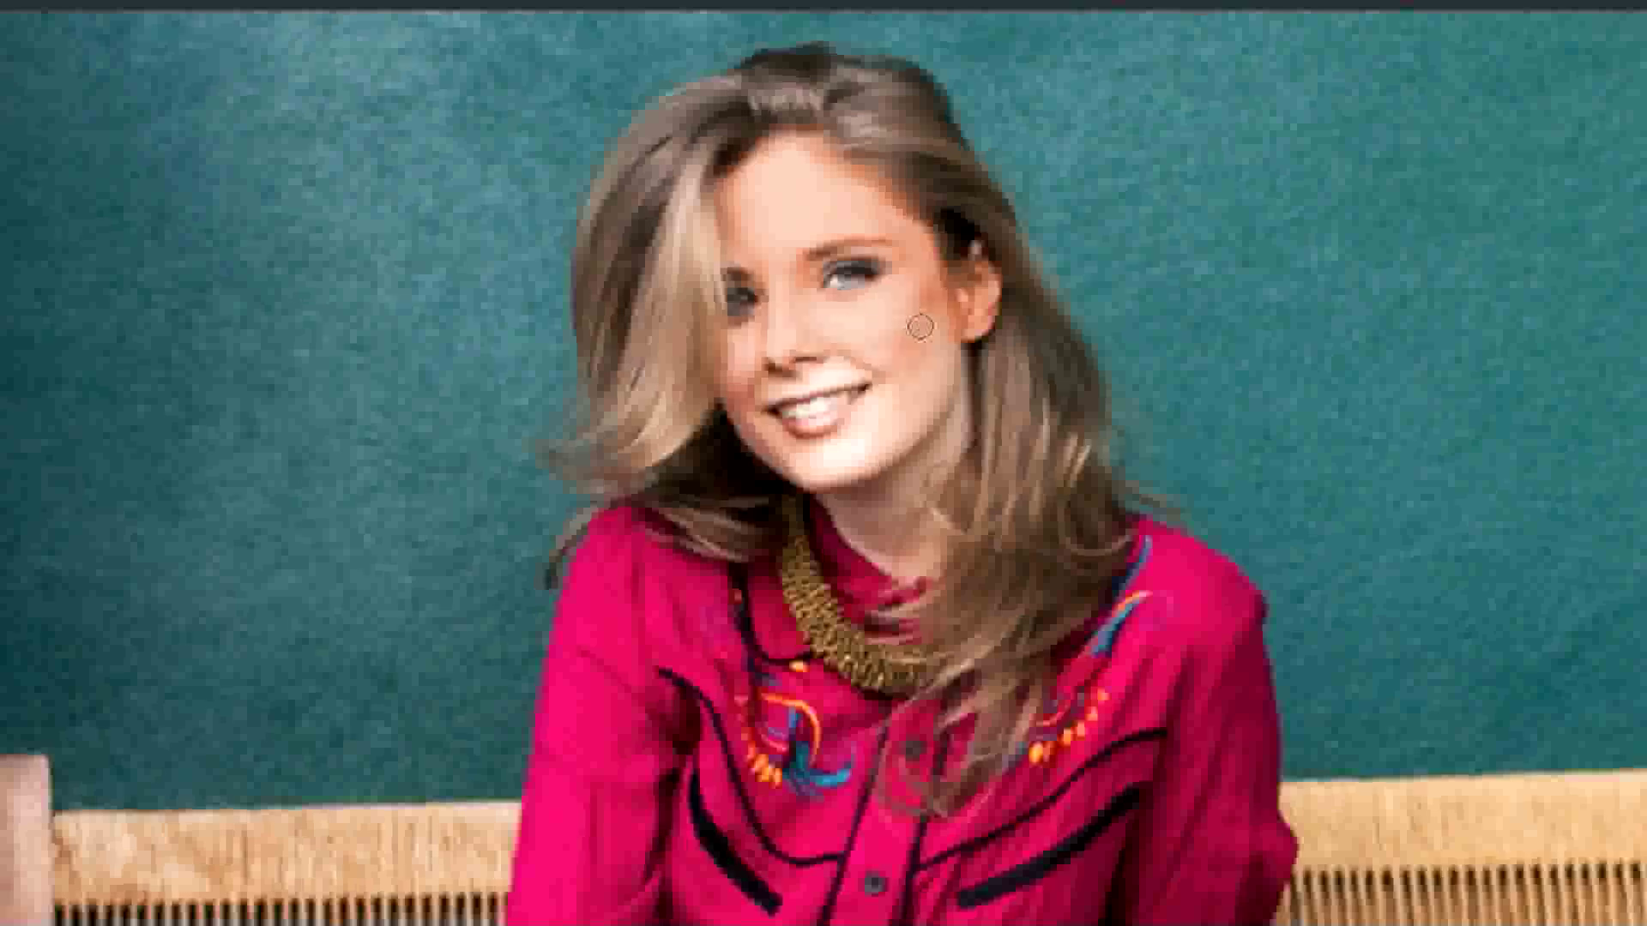